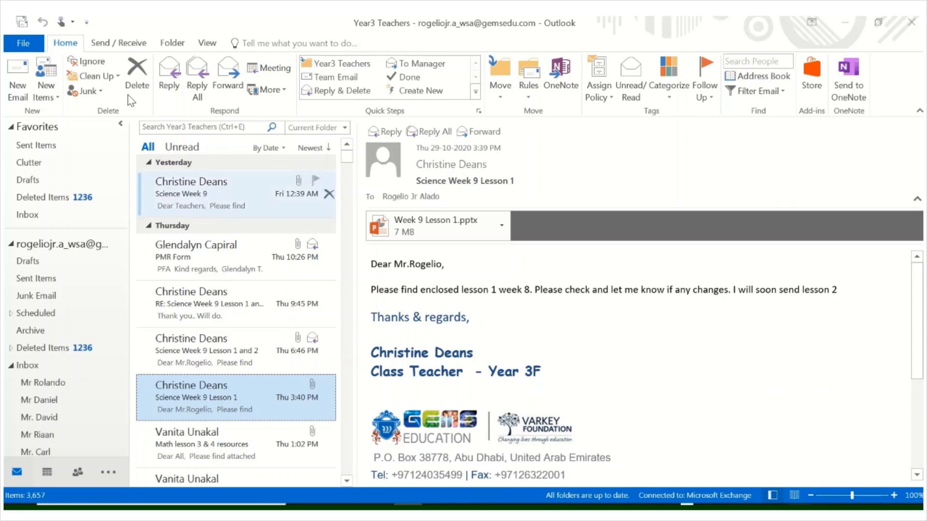
# Step: Change the Office theme to Dark Gray in the general options and apply it
pyautogui.click(23, 45)
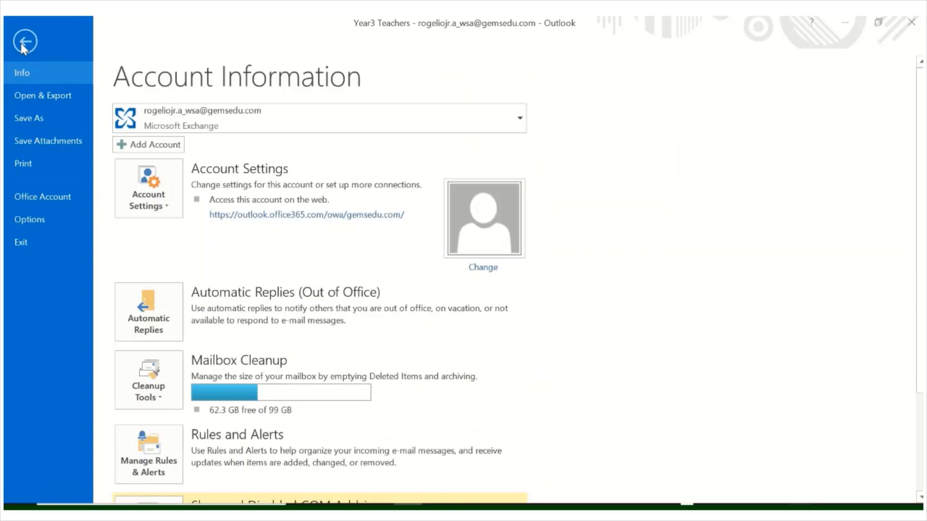
pyautogui.click(30, 219)
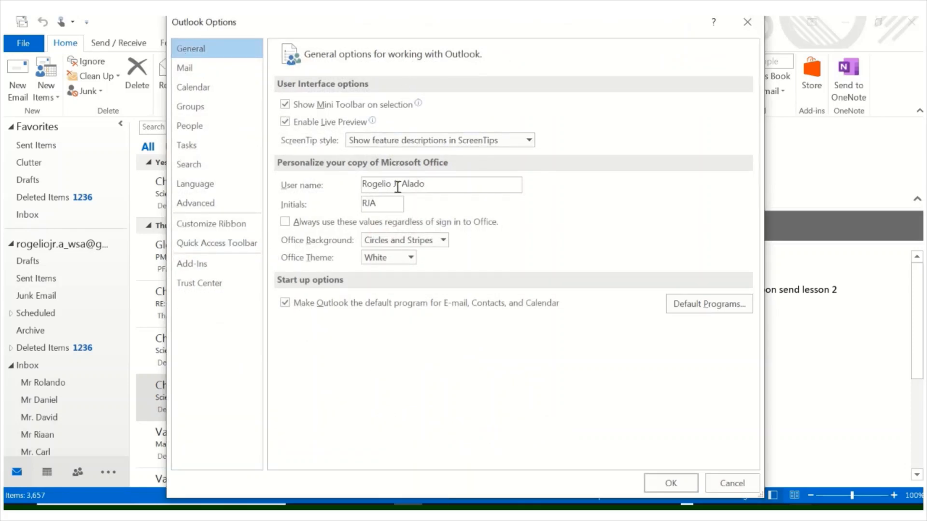
pyautogui.click(411, 259)
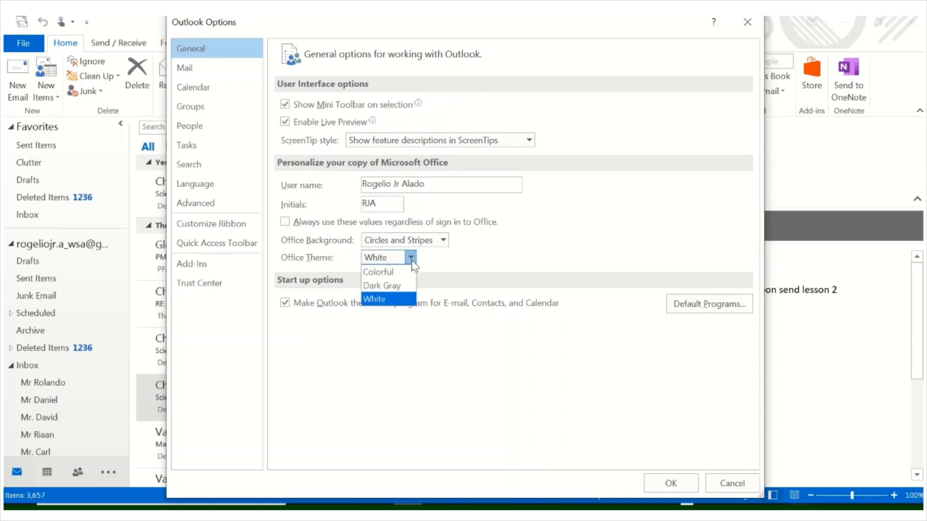
pyautogui.click(396, 293)
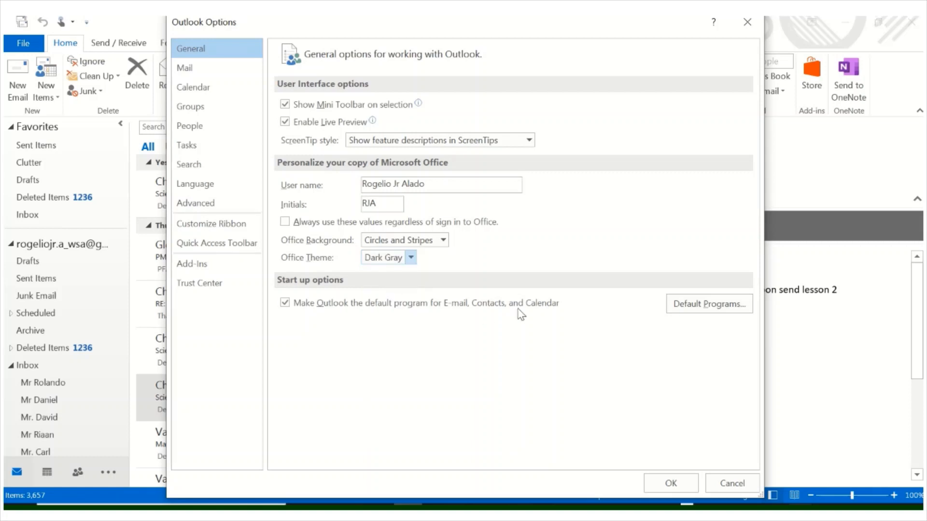
pyautogui.click(671, 484)
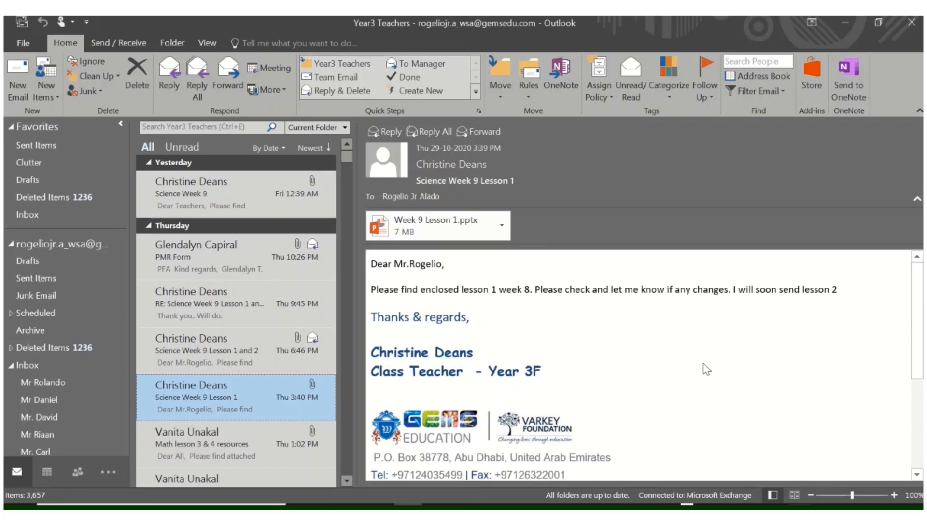
# Step: Set the Office theme to White in the general options and apply it
pyautogui.click(13, 42)
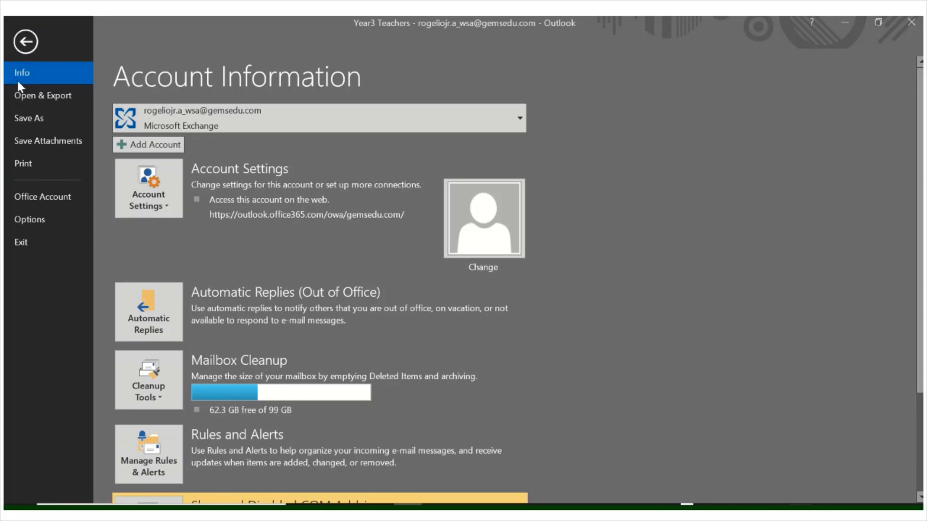
pyautogui.click(22, 42)
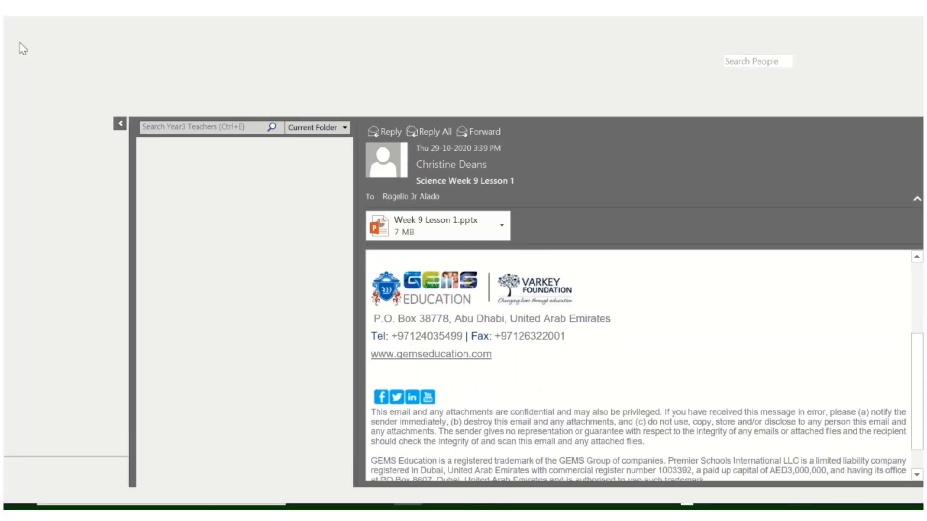
pyautogui.click(20, 43)
pyautogui.click(42, 221)
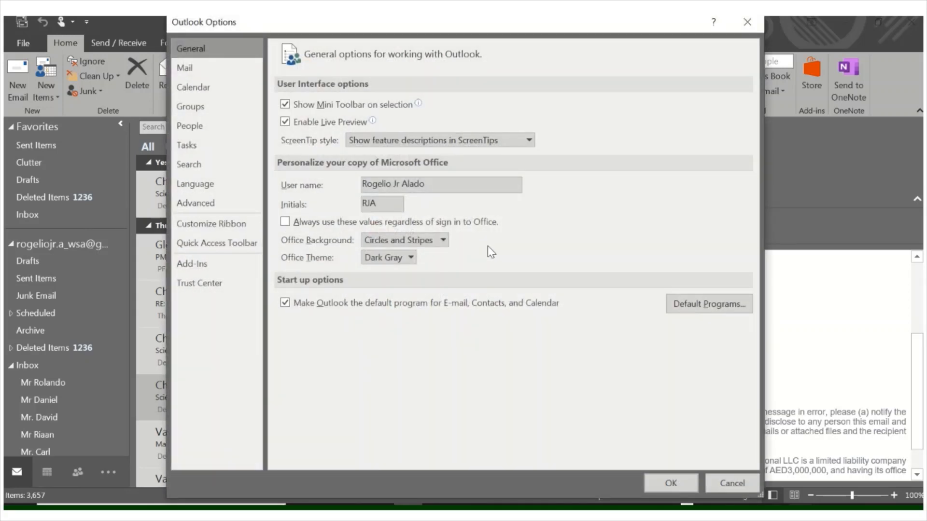
pyautogui.click(412, 257)
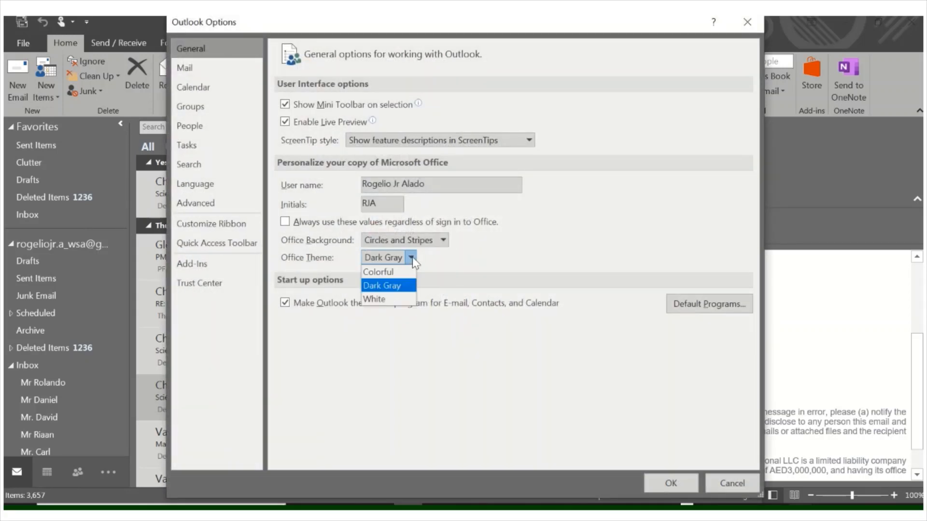
pyautogui.click(374, 302)
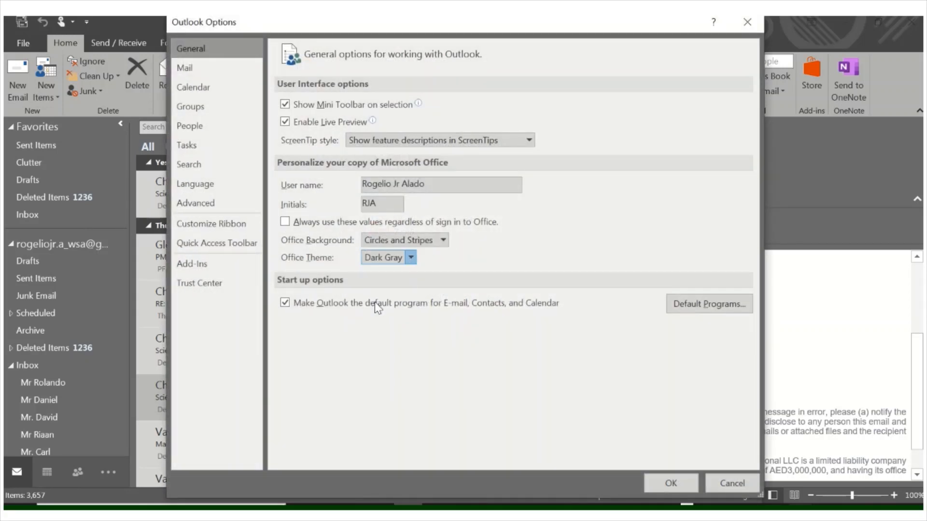
pyautogui.click(664, 484)
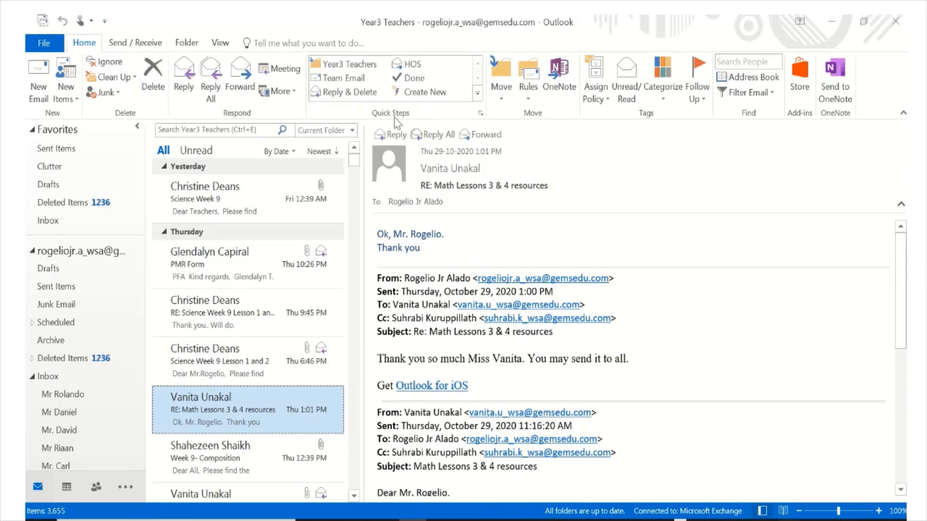
# Step: Run the HOS quick step on the selected math lessons email and close the resulting message drafts without saving
pyautogui.click(405, 64)
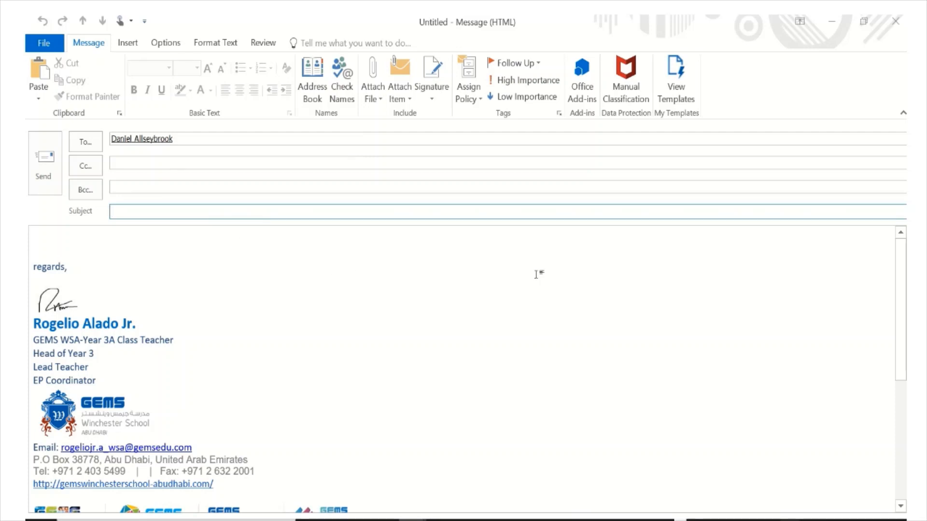
pyautogui.click(896, 24)
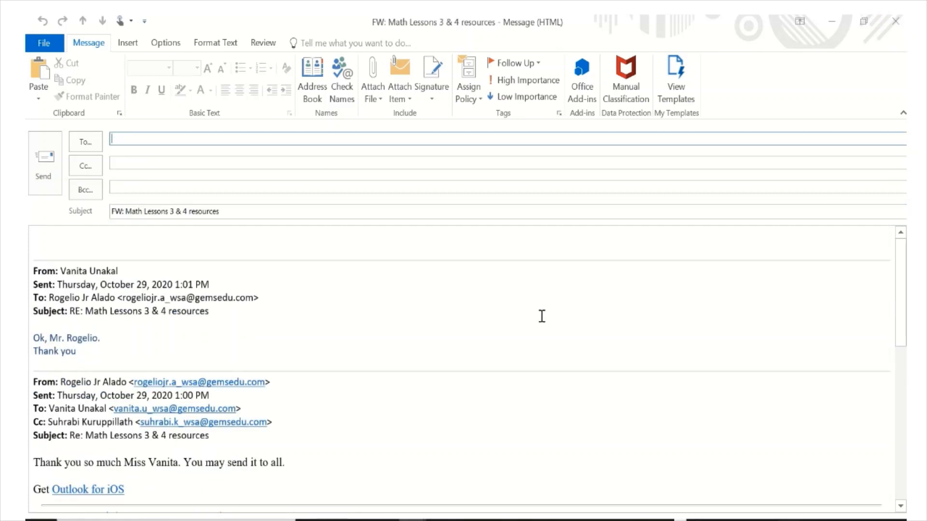
pyautogui.click(894, 24)
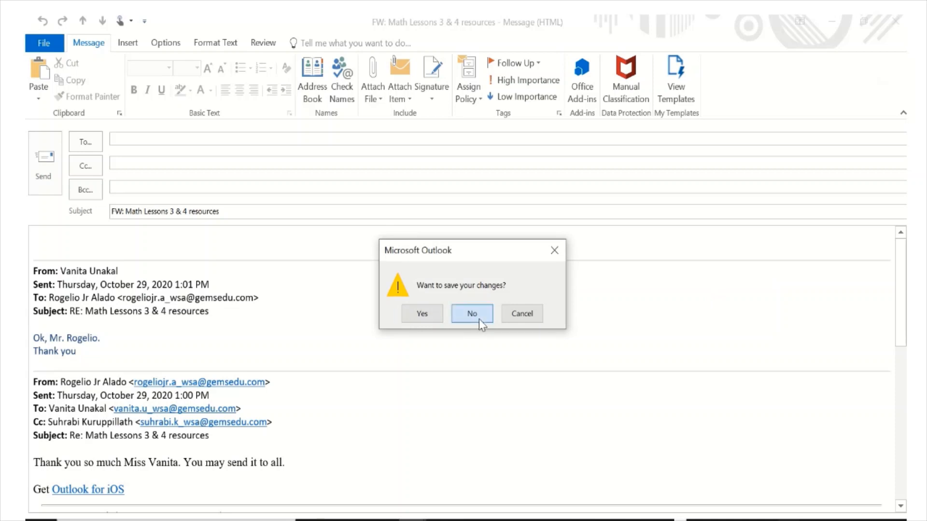
pyautogui.click(471, 314)
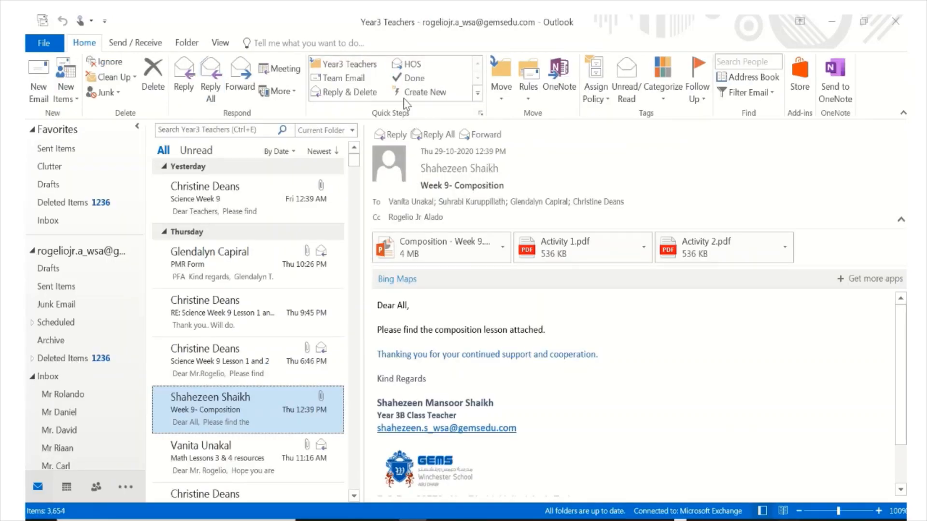
# Step: Create a new quick step named "Year 3" with New Message as its action
pyautogui.click(425, 92)
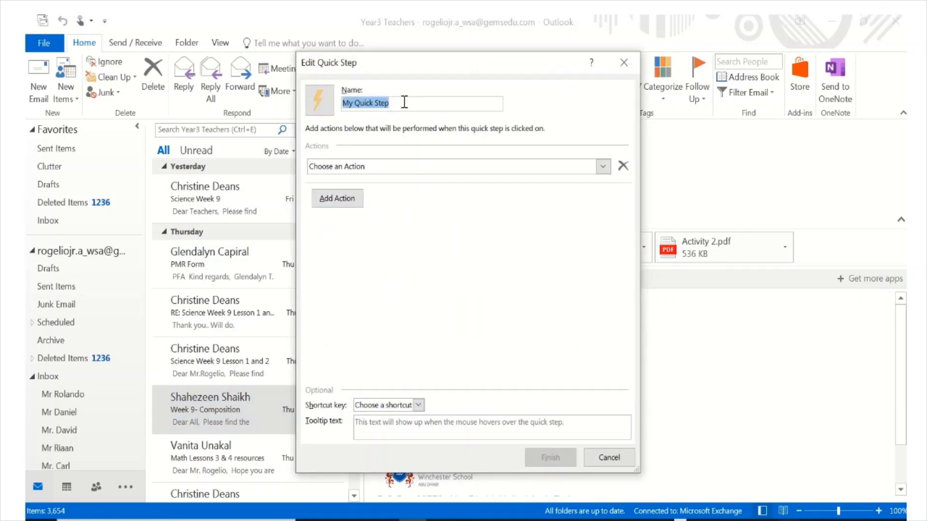
pyautogui.write('Y')
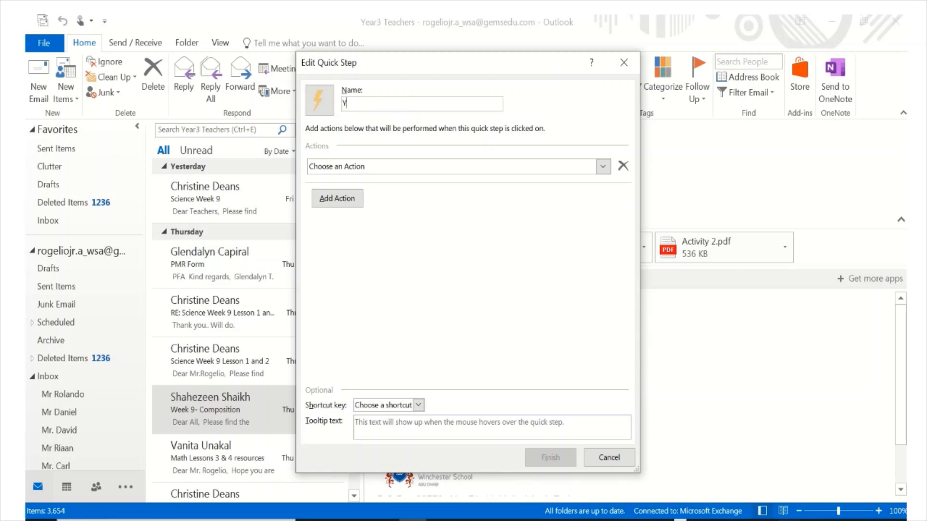
pyautogui.write('ear 3')
pyautogui.click(605, 172)
pyautogui.click(604, 169)
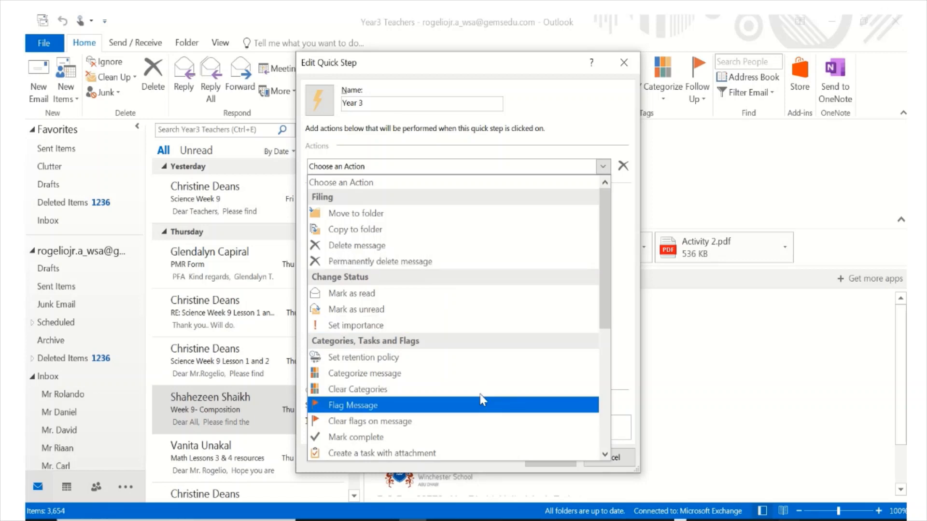
pyautogui.scroll(-2, 476, 414)
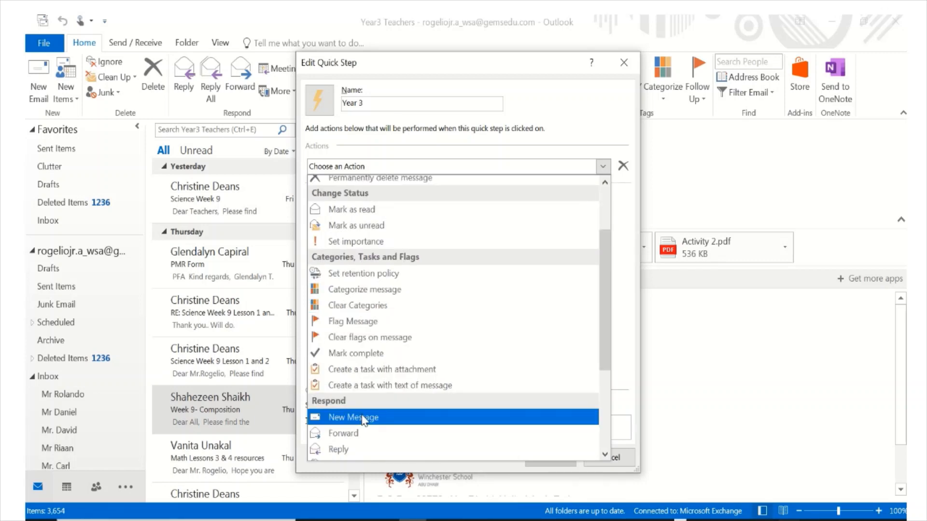
pyautogui.click(476, 417)
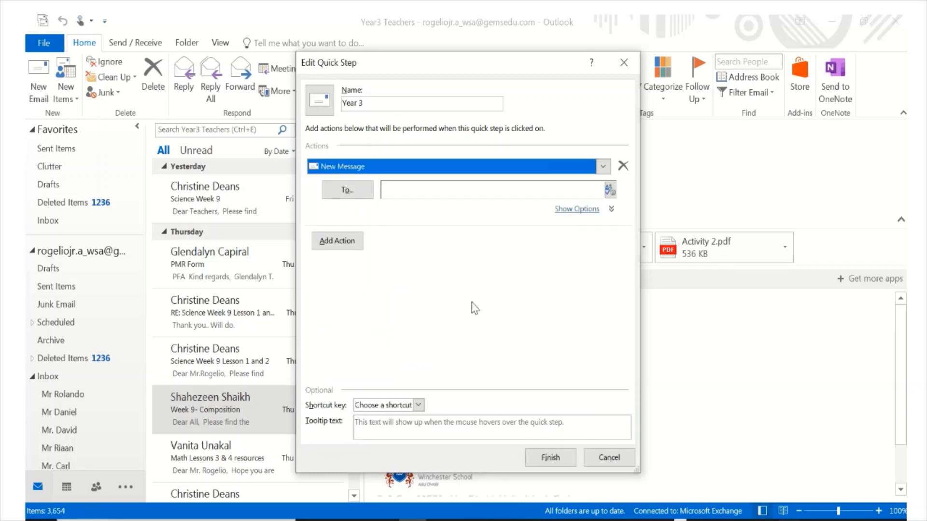
# Step: Look up the first two Year 3 teachers in the address book and add them as recipients of the new message action
pyautogui.click(363, 195)
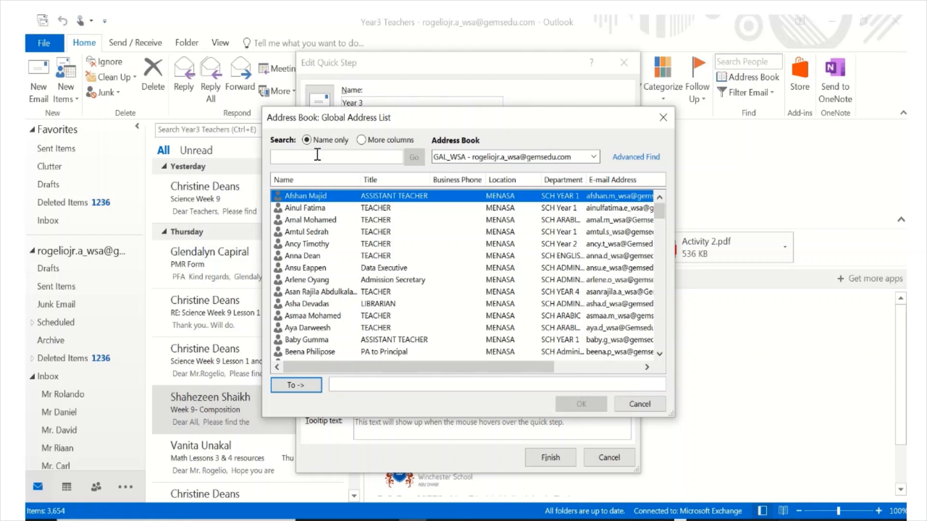
pyautogui.write('suhr')
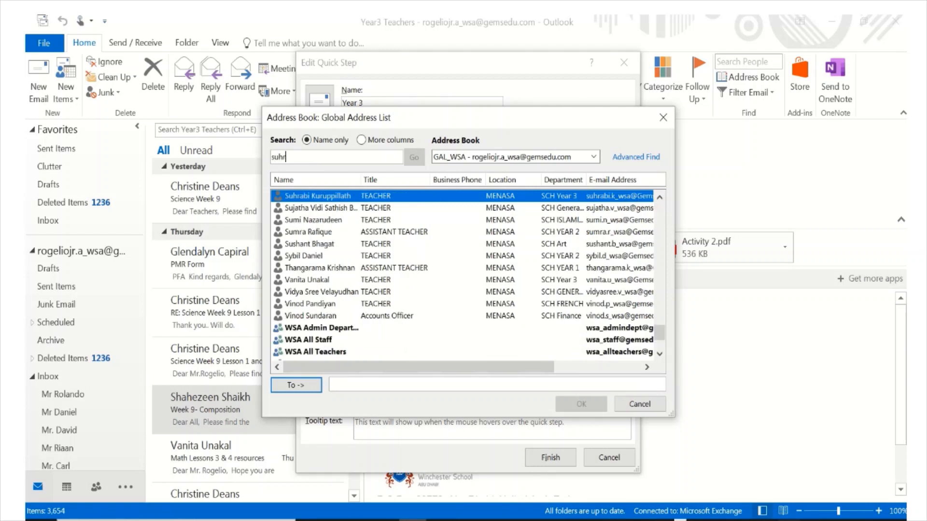
pyautogui.write('abi')
pyautogui.doubleClick(363, 196)
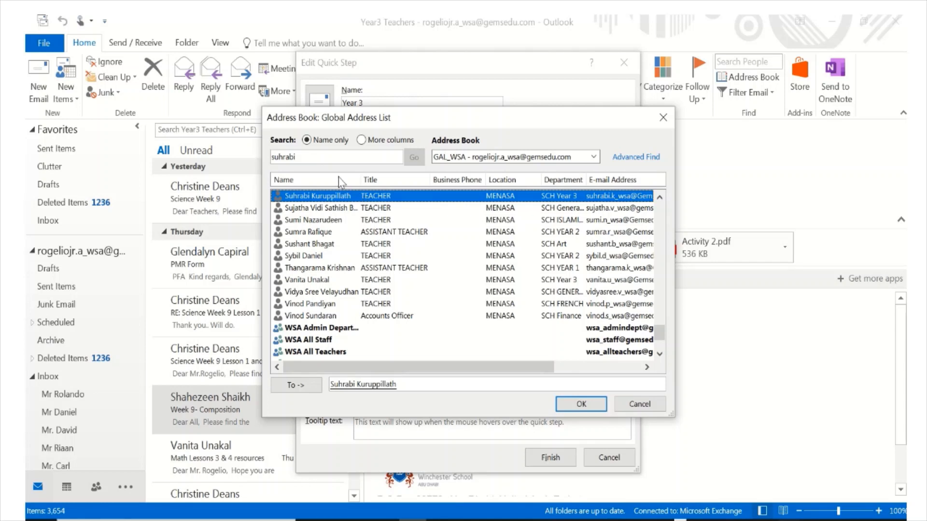
pyautogui.doubleClick(326, 155)
pyautogui.write('vani')
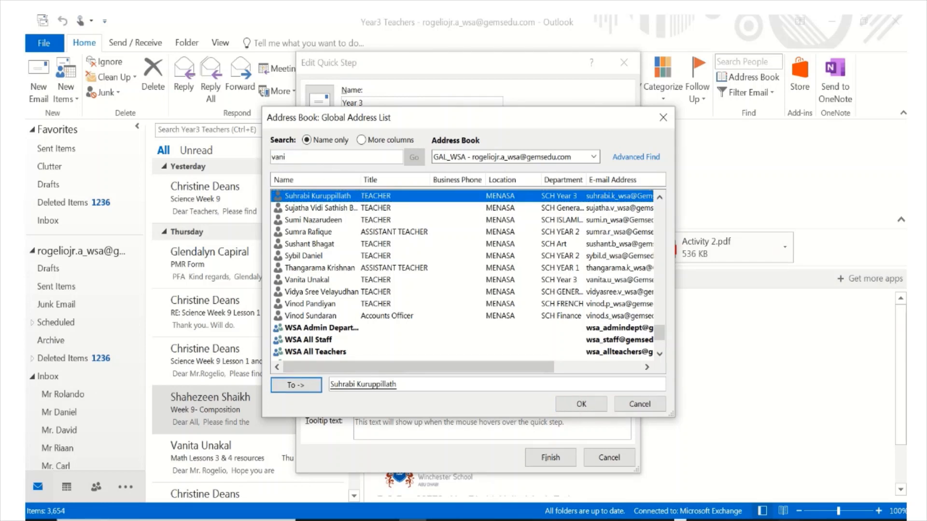
pyautogui.write('ta')
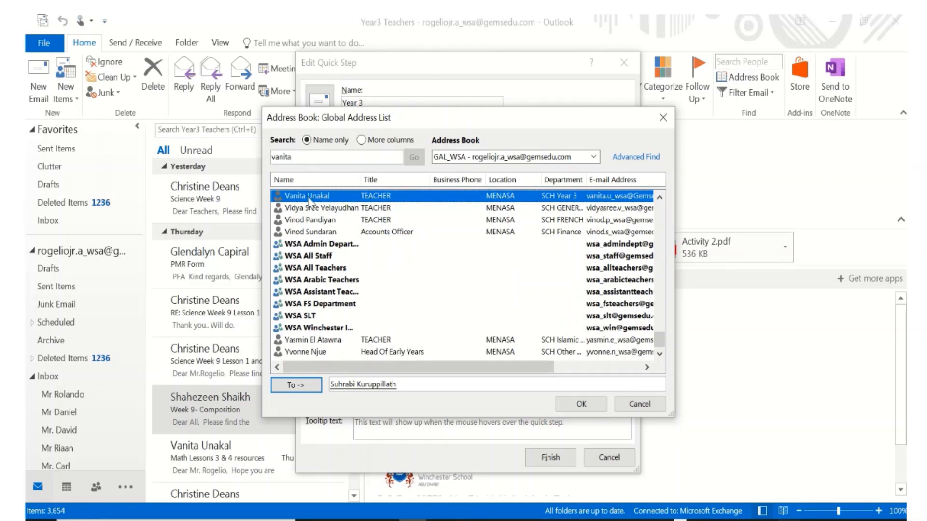
pyautogui.doubleClick(308, 196)
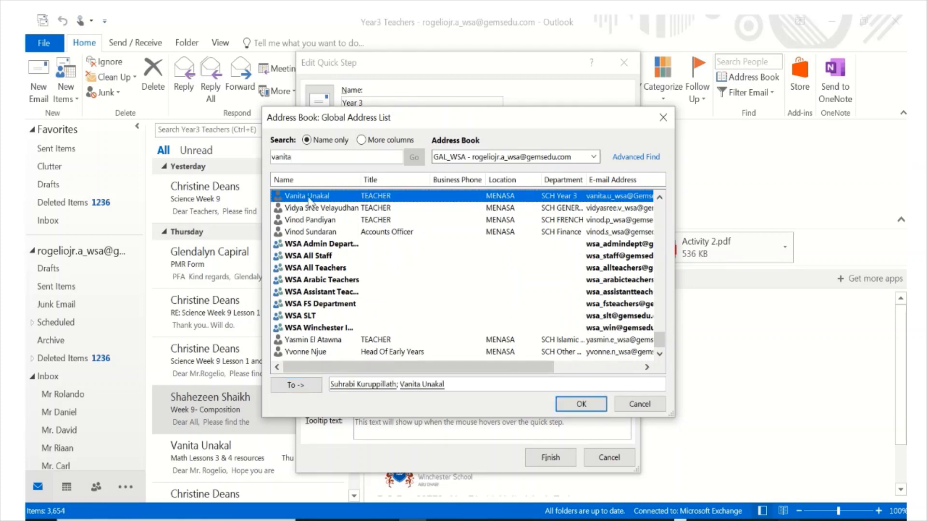
# Step: Find the third and fourth Year 3 teachers by first name in the address book and add both to the recipients
pyautogui.doubleClick(309, 160)
pyautogui.write('glendal')
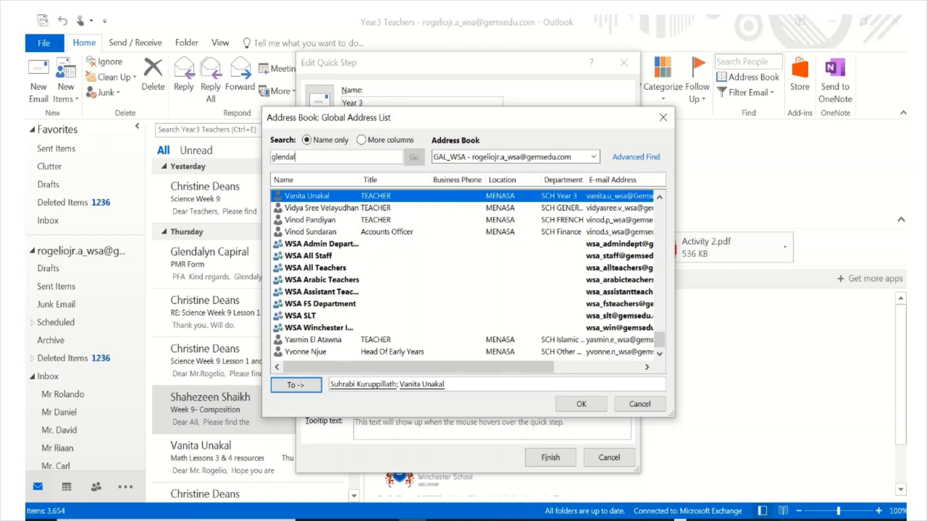
pyautogui.write('yn')
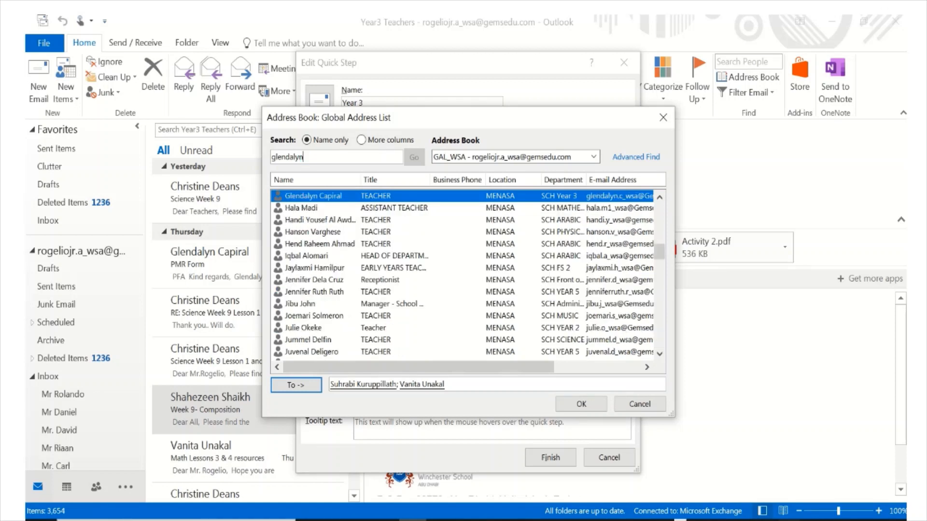
pyautogui.doubleClick(335, 198)
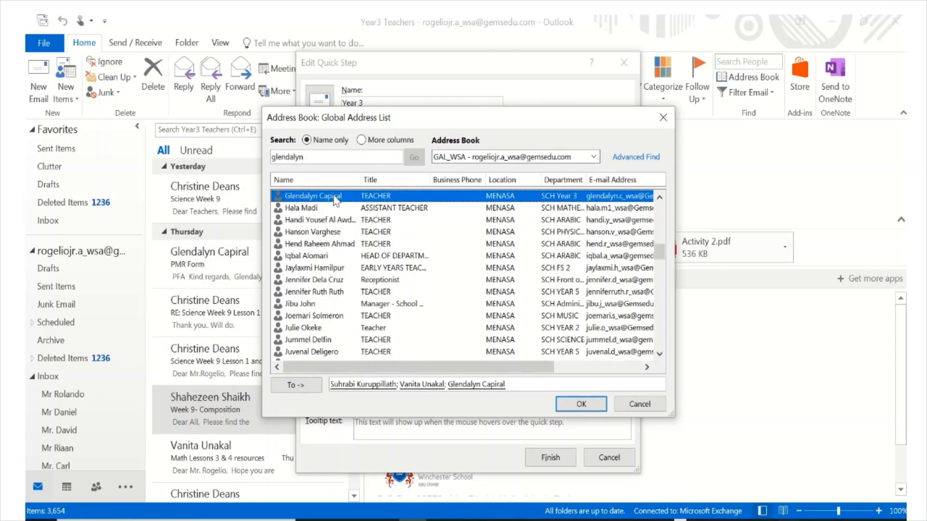
pyautogui.doubleClick(328, 156)
pyautogui.write('shah')
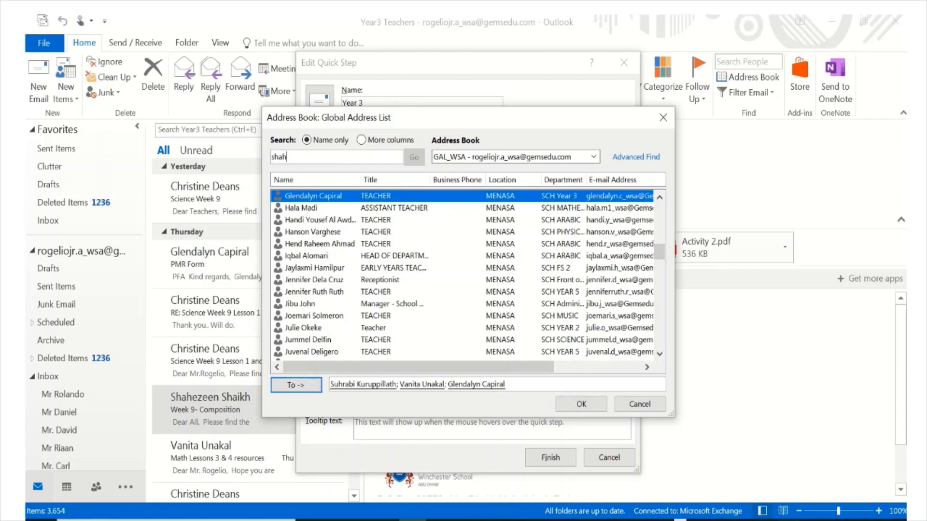
pyautogui.write('ezeen')
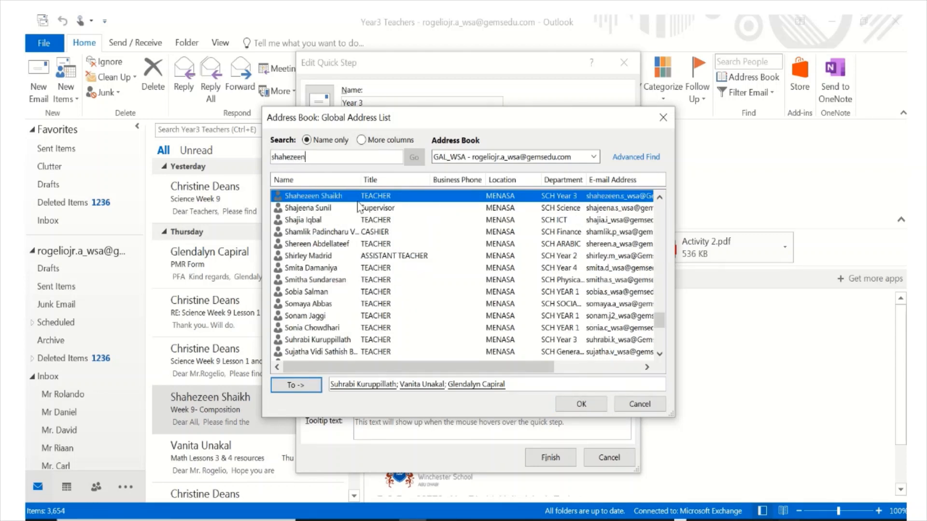
pyautogui.press('Return')
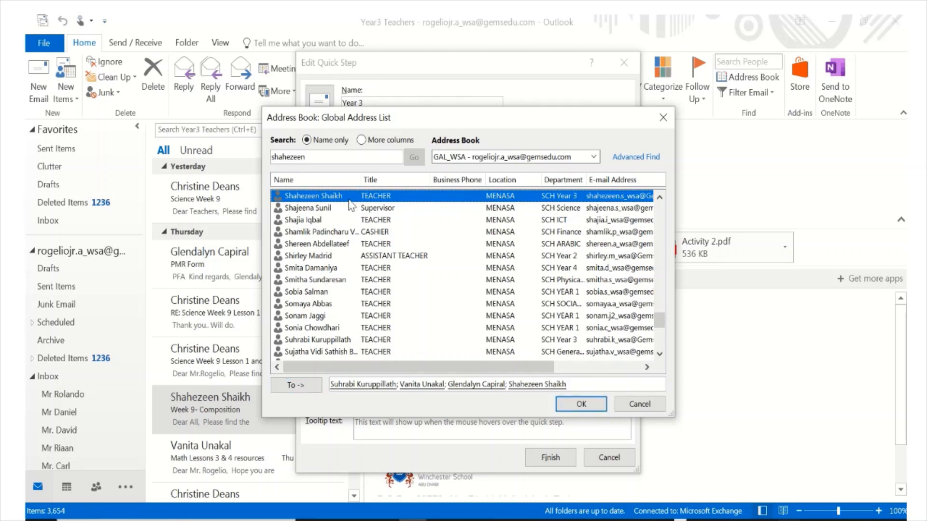
# Step: Search the address book for the fifth Year 3 teacher and add that person to the quick step's recipients
pyautogui.doubleClick(338, 163)
pyautogui.write('chri')
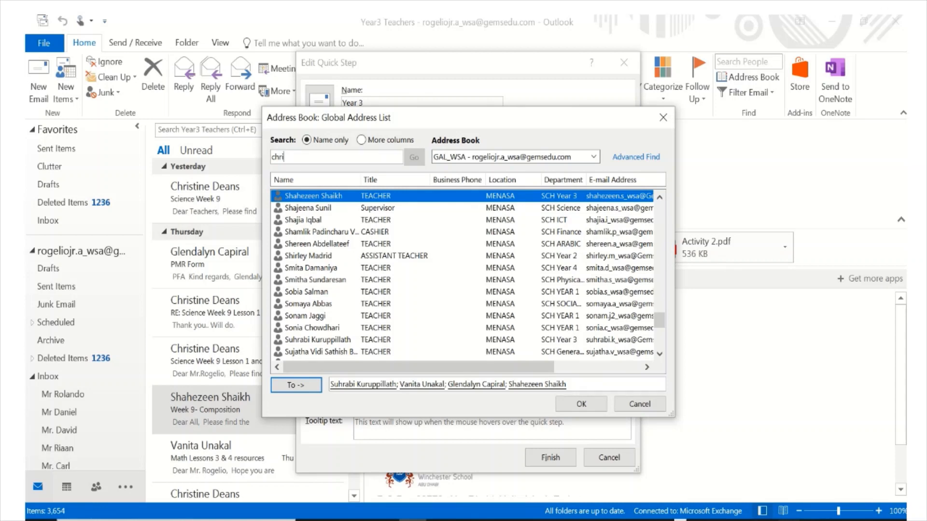
pyautogui.write('st')
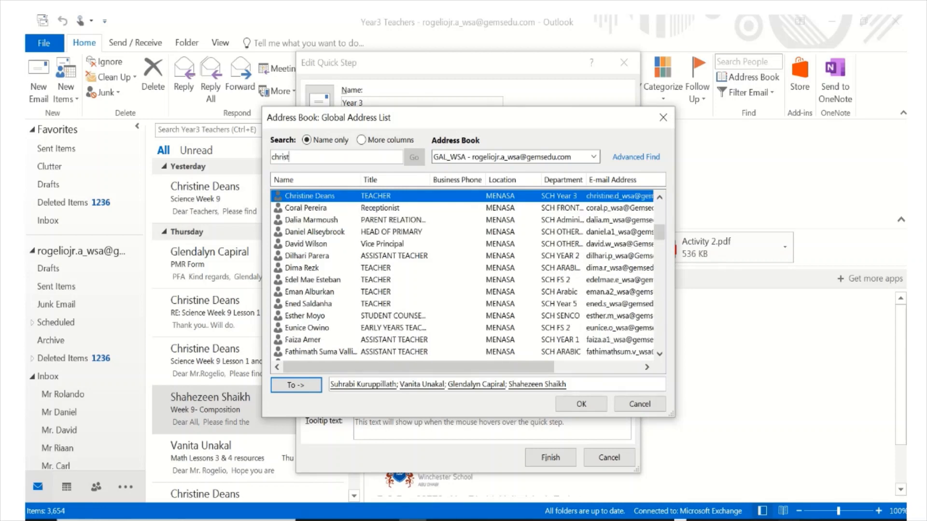
pyautogui.write('ine')
pyautogui.press('Return')
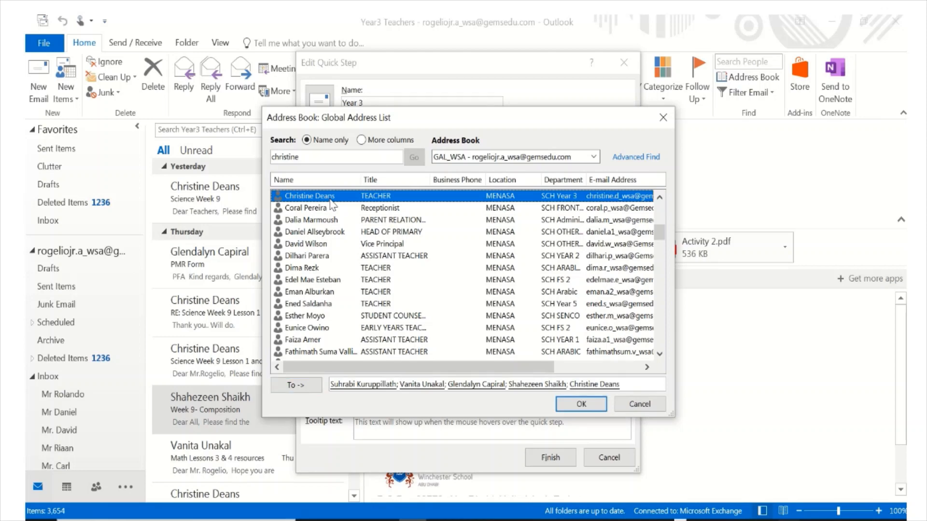
# Step: Confirm the chosen recipients and save the Year 3 quick step without assigning a shortcut key
pyautogui.click(577, 406)
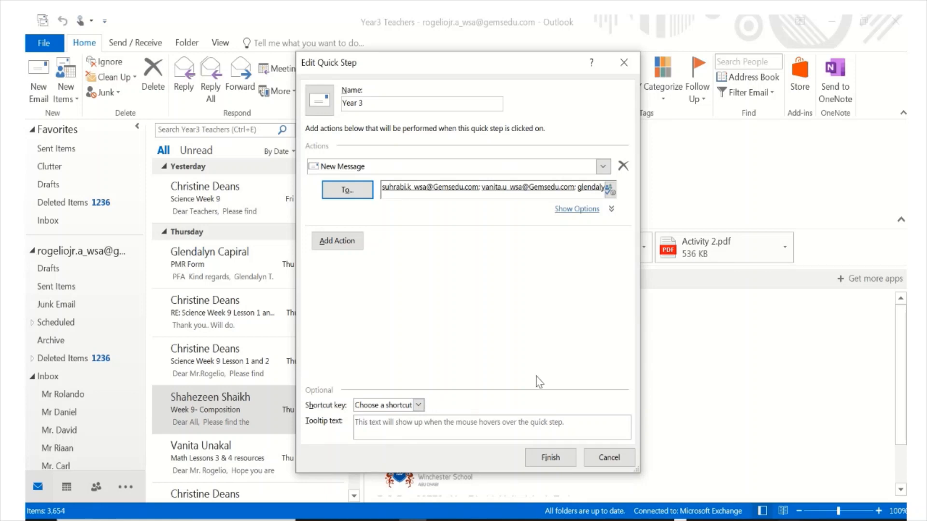
pyautogui.click(419, 406)
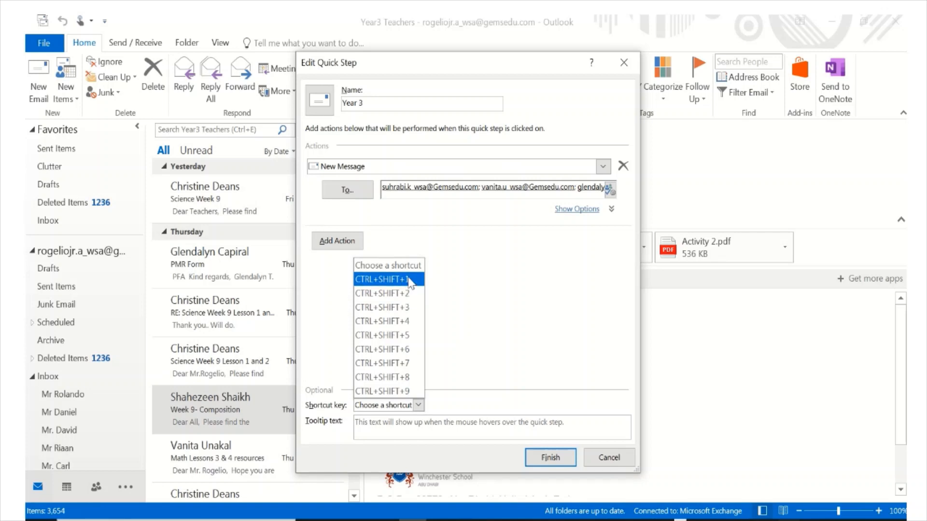
pyautogui.click(537, 304)
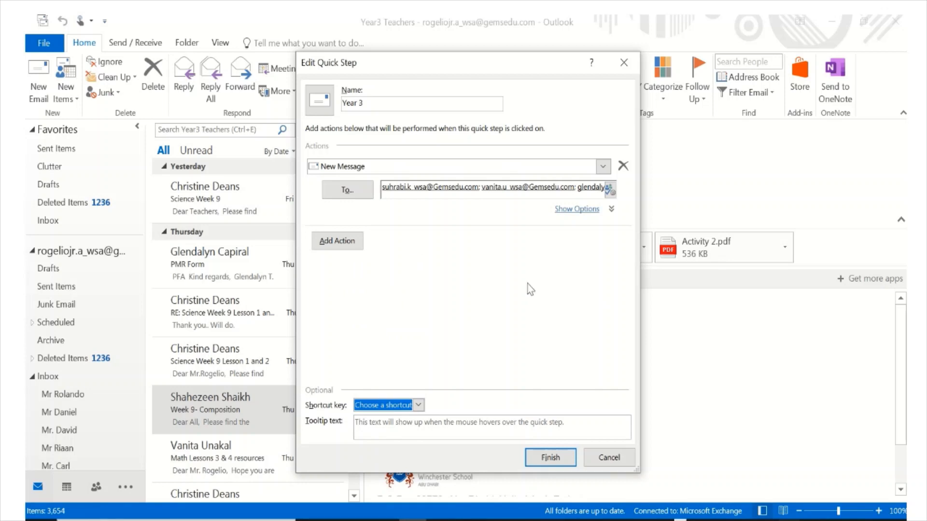
pyautogui.click(552, 459)
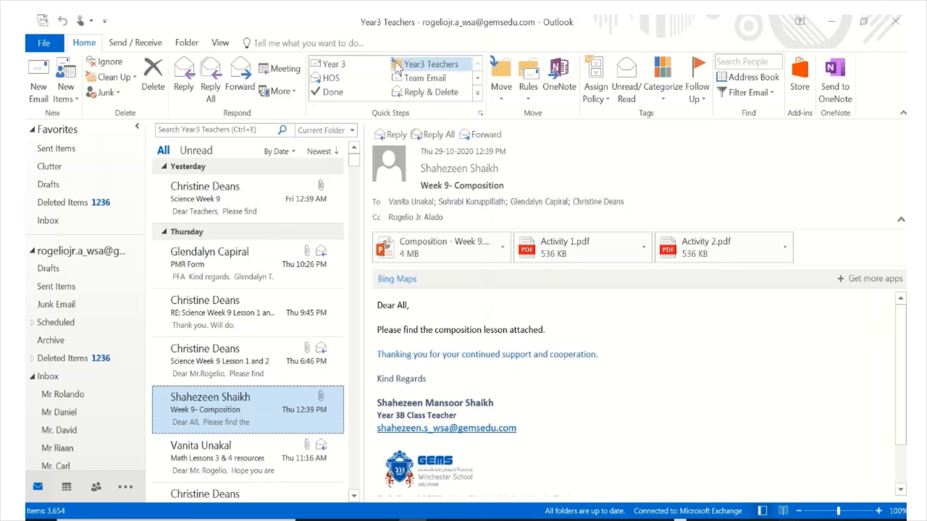
# Step: Run the Year 3 quick step to open a new message addressed to the teachers, and place the cursor in its body
pyautogui.click(477, 80)
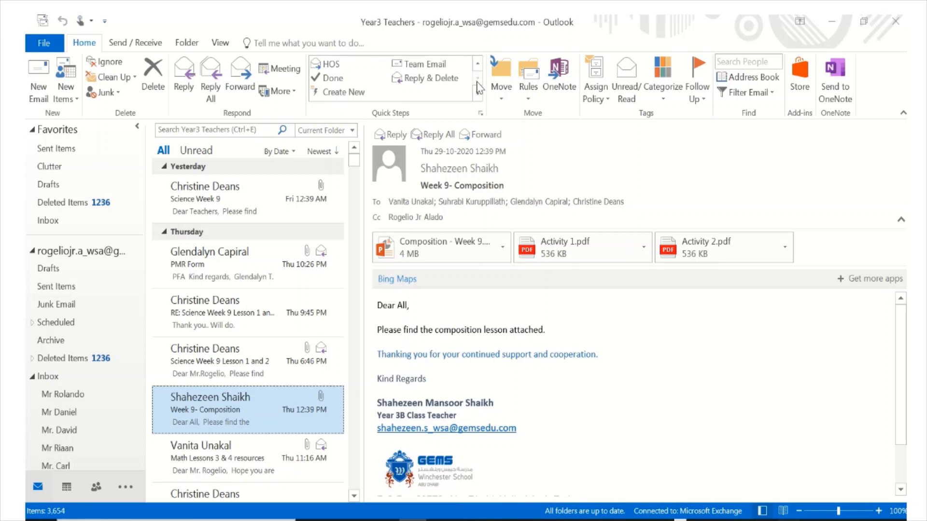
pyautogui.click(477, 67)
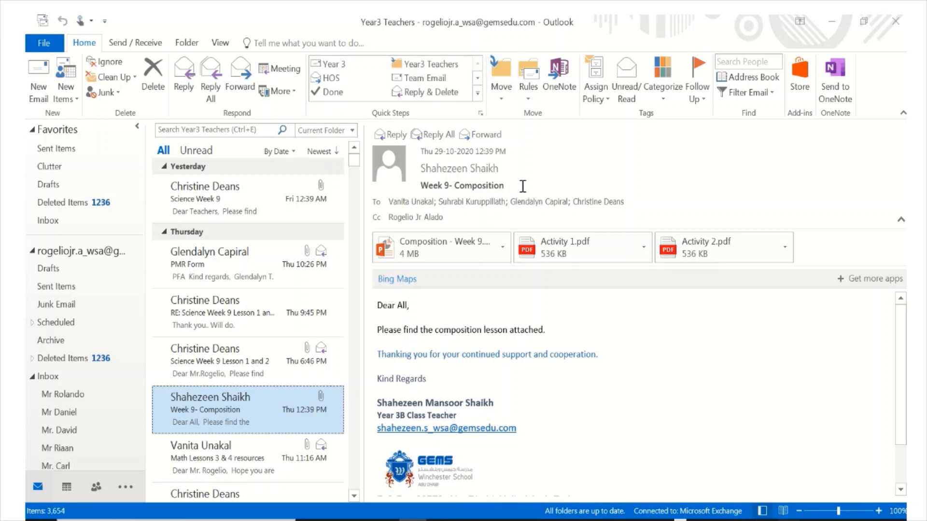
pyautogui.click(331, 66)
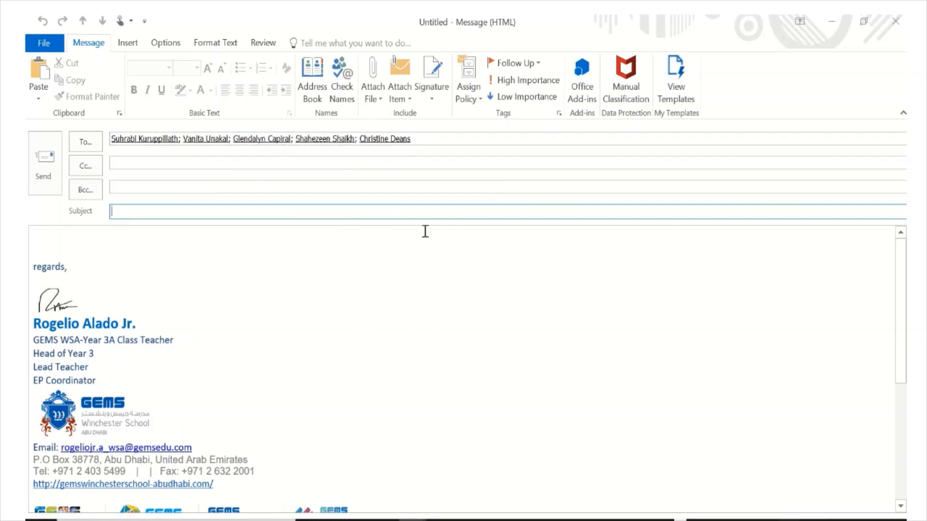
pyautogui.click(108, 242)
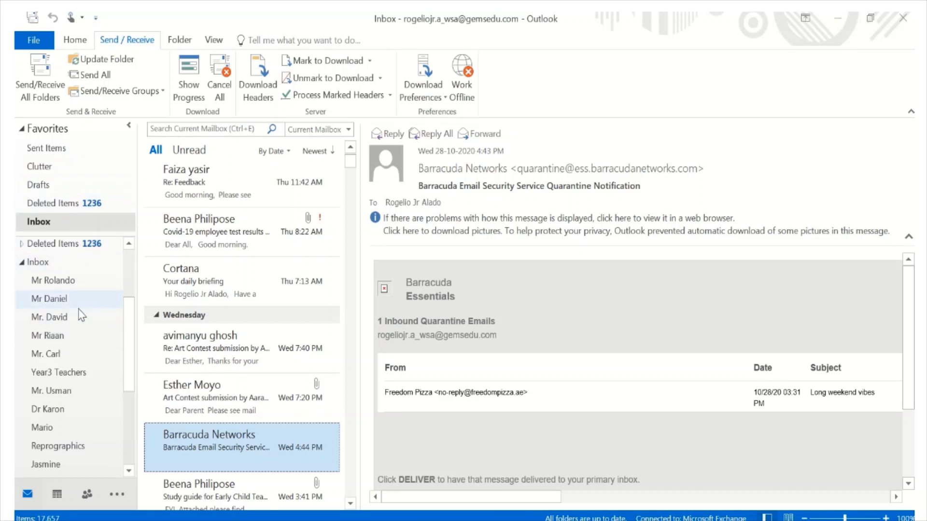
# Step: Create a new search folder of the type Unread mail under the mailbox's Search Folders
pyautogui.scroll(-3, 81, 317)
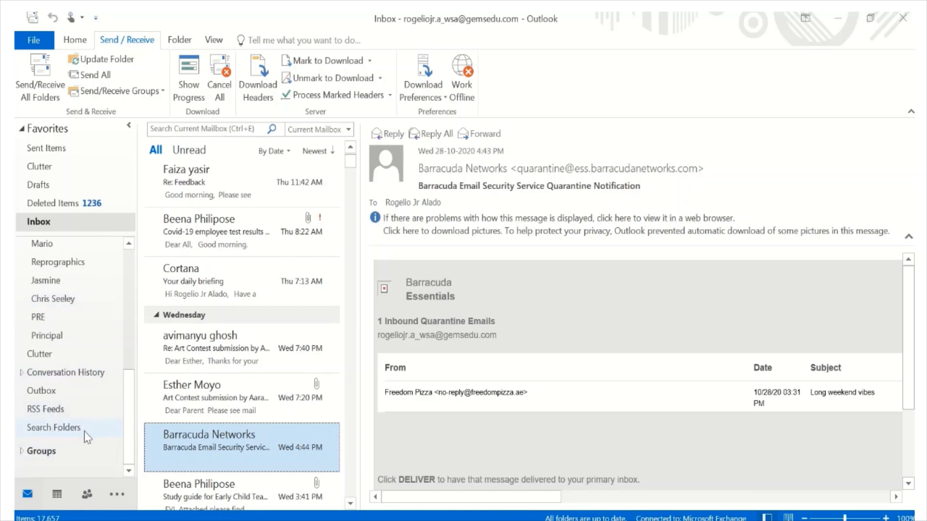
pyautogui.rightClick(59, 434)
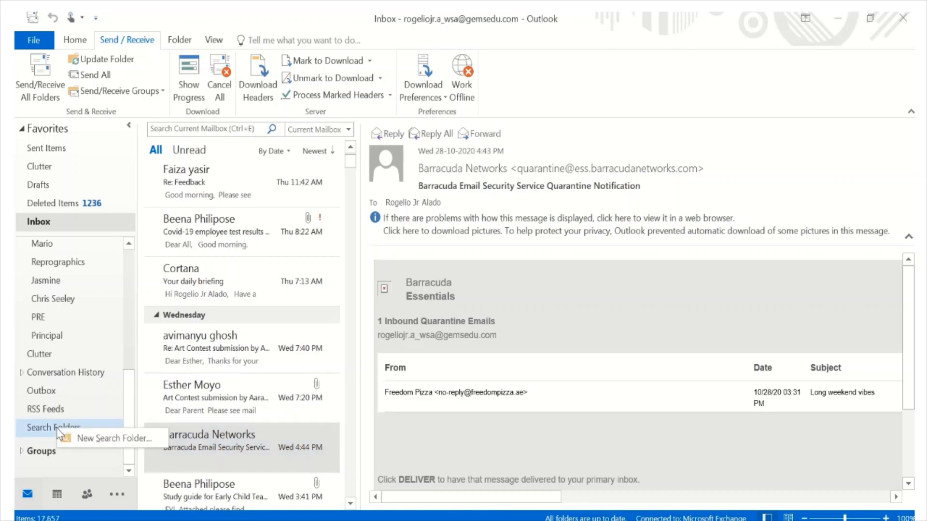
pyautogui.click(87, 439)
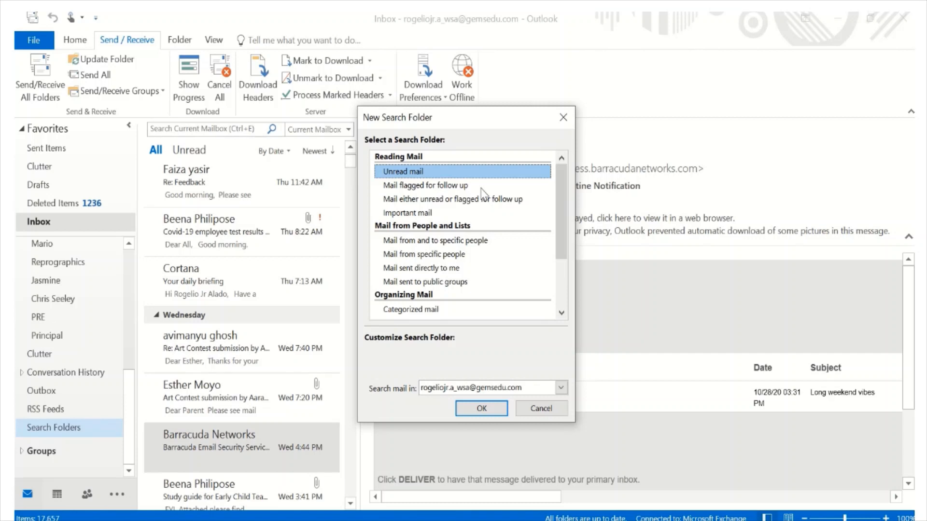
pyautogui.scroll(-1, 481, 190)
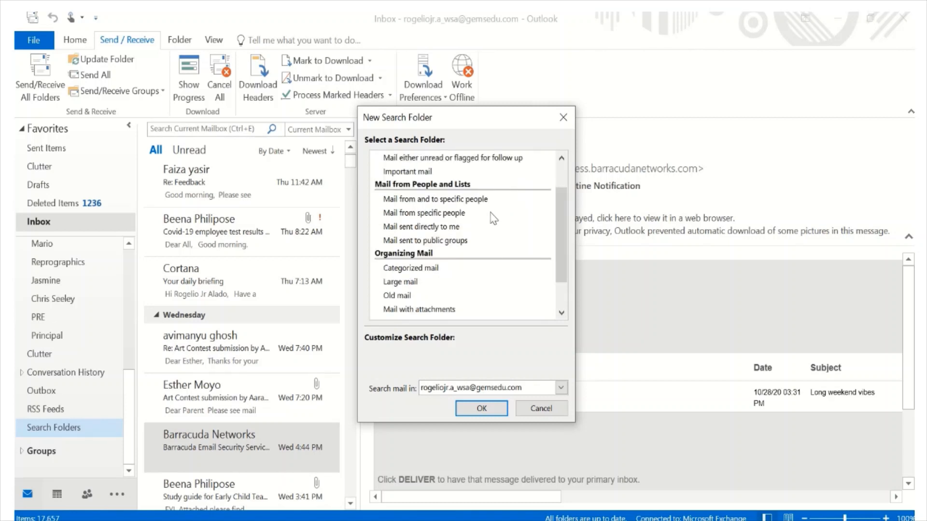
pyautogui.scroll(1, 492, 176)
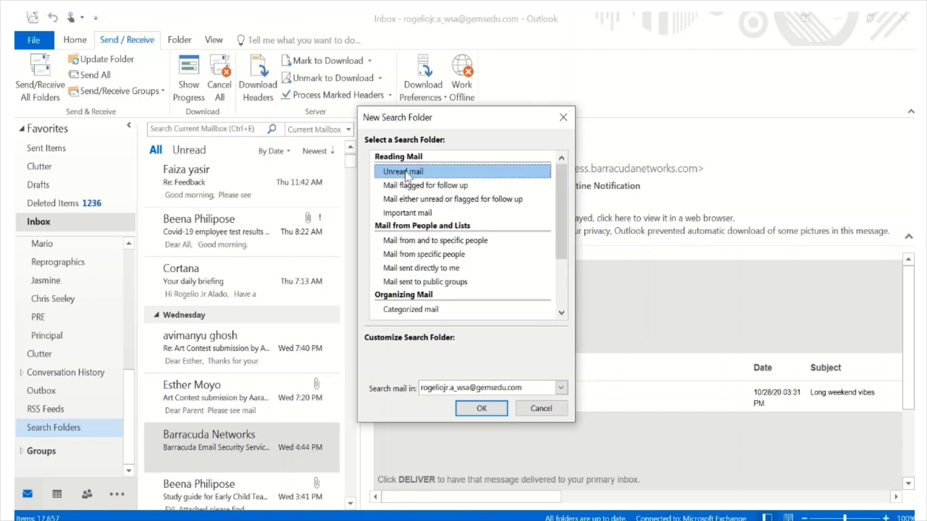
pyautogui.click(481, 408)
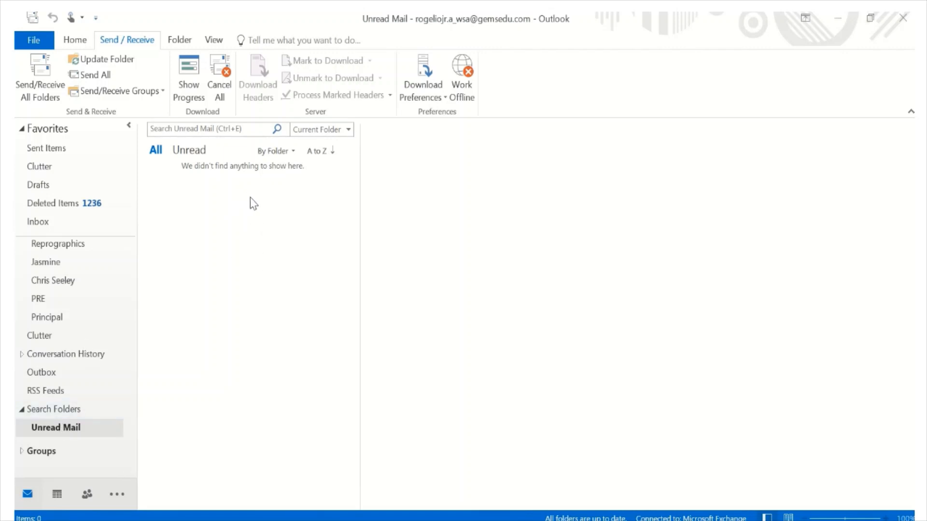
# Step: Start another new search folder and set its type to Mail from and to specific people
pyautogui.rightClick(56, 412)
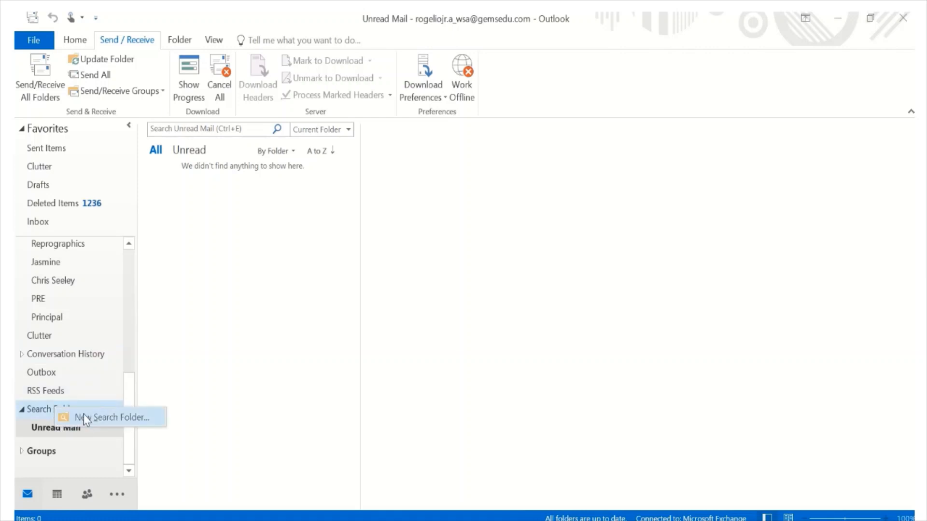
pyautogui.click(96, 418)
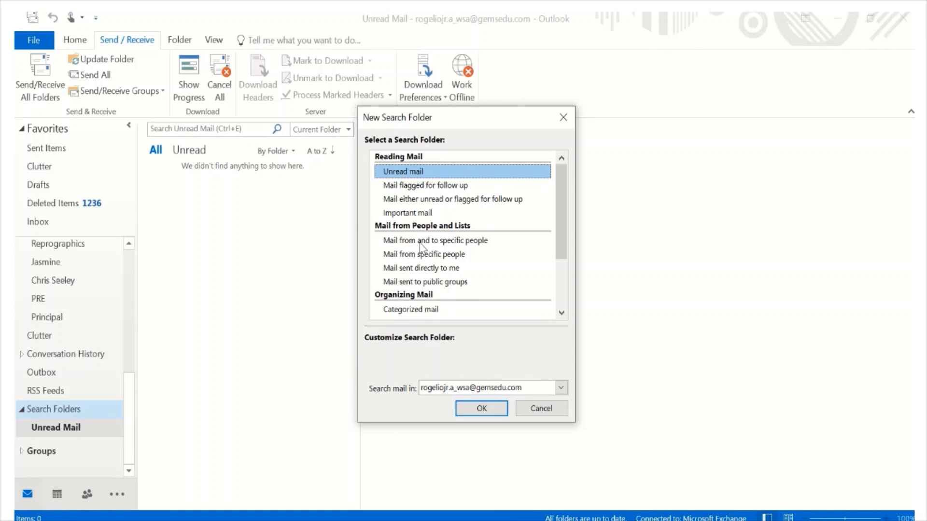
pyautogui.click(439, 244)
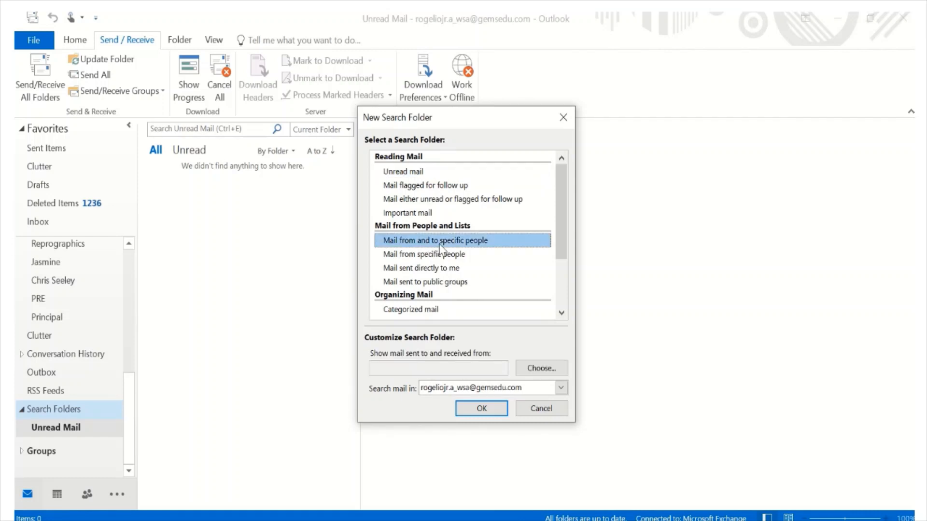
pyautogui.click(423, 367)
pyautogui.click(463, 245)
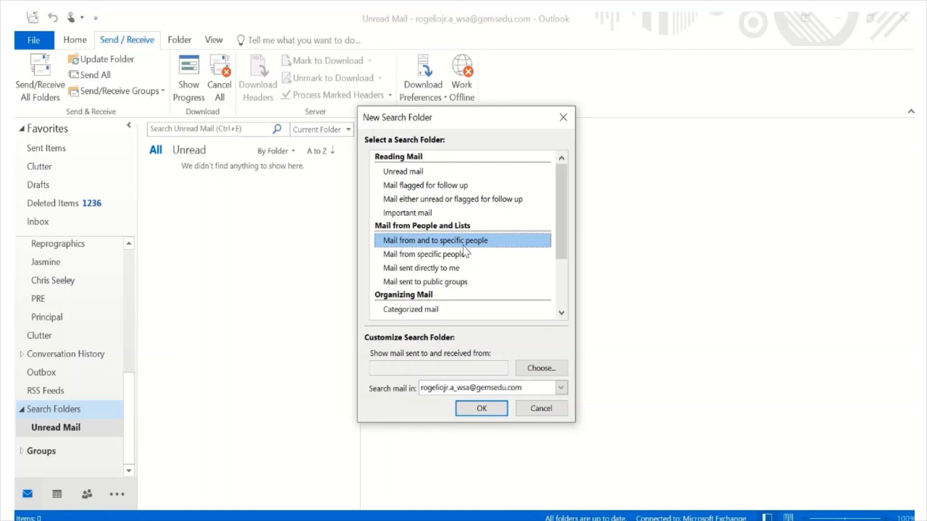
# Step: Find the Principal/CEO by first name in the address book, create the search folder for that person's mail, and open it
pyautogui.click(541, 373)
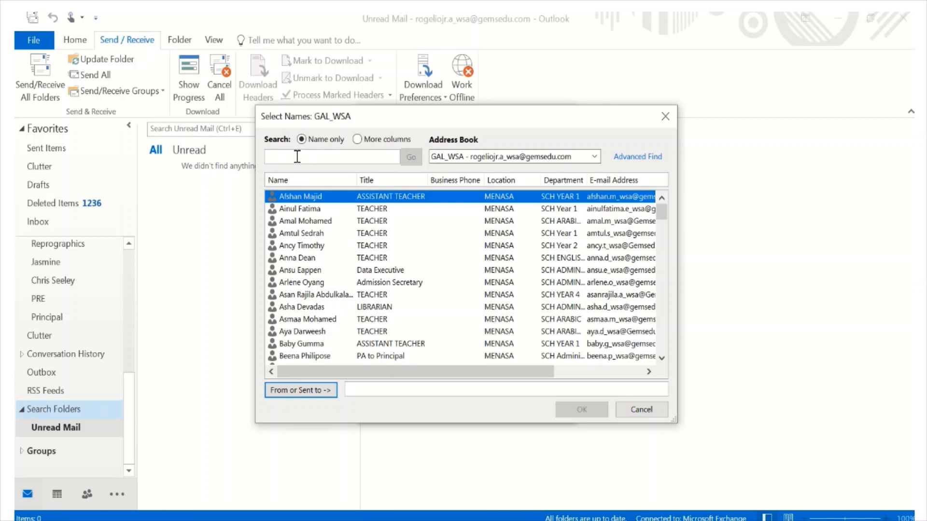
pyautogui.write('karon')
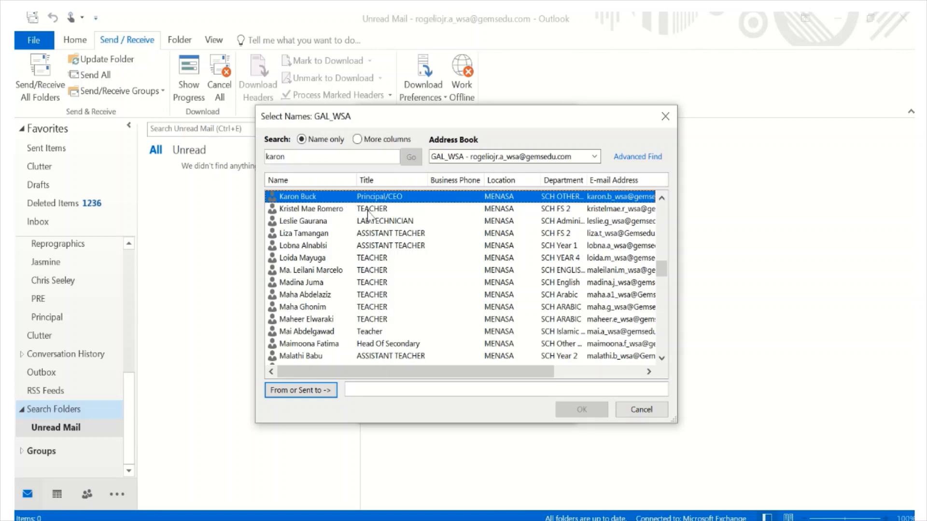
pyautogui.doubleClick(395, 201)
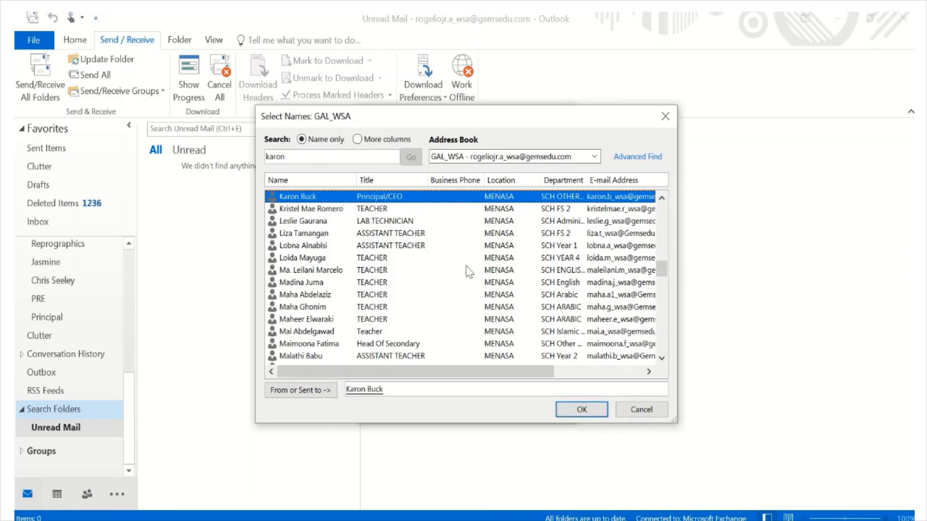
pyautogui.click(582, 410)
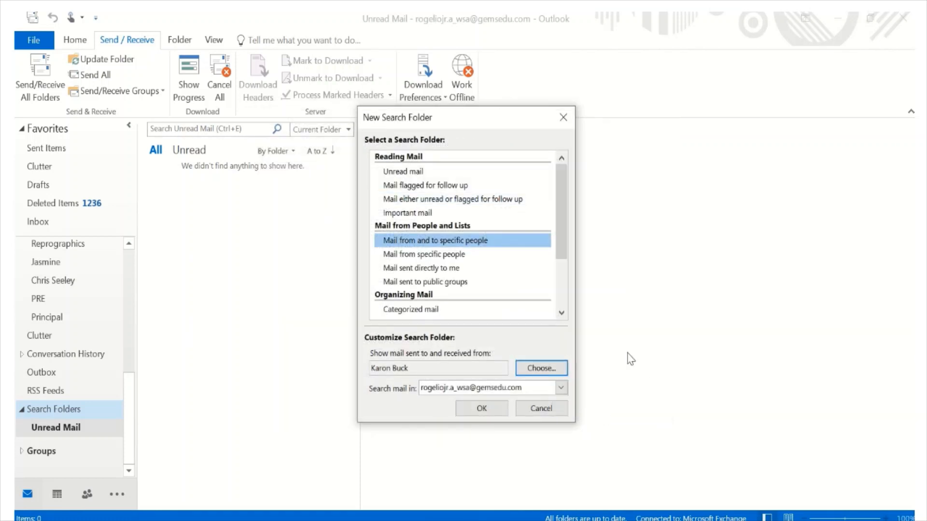
pyautogui.click(482, 408)
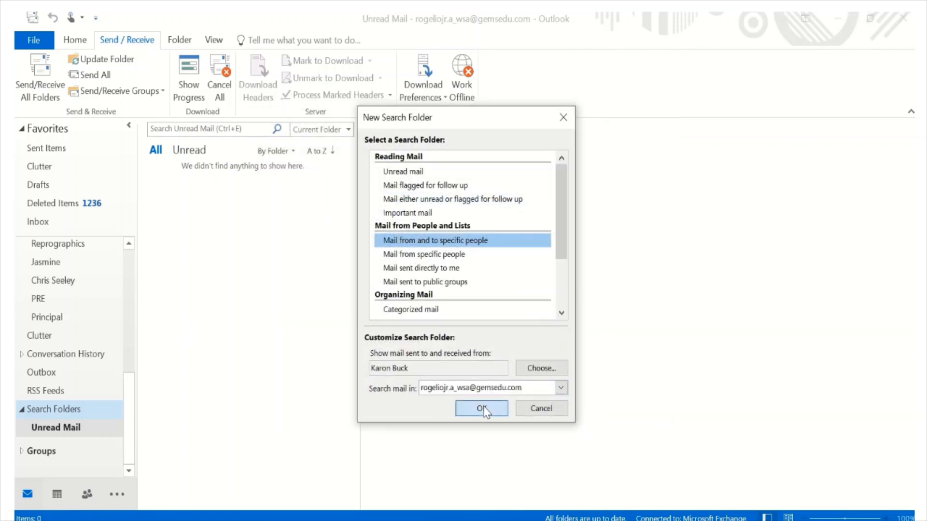
pyautogui.click(36, 431)
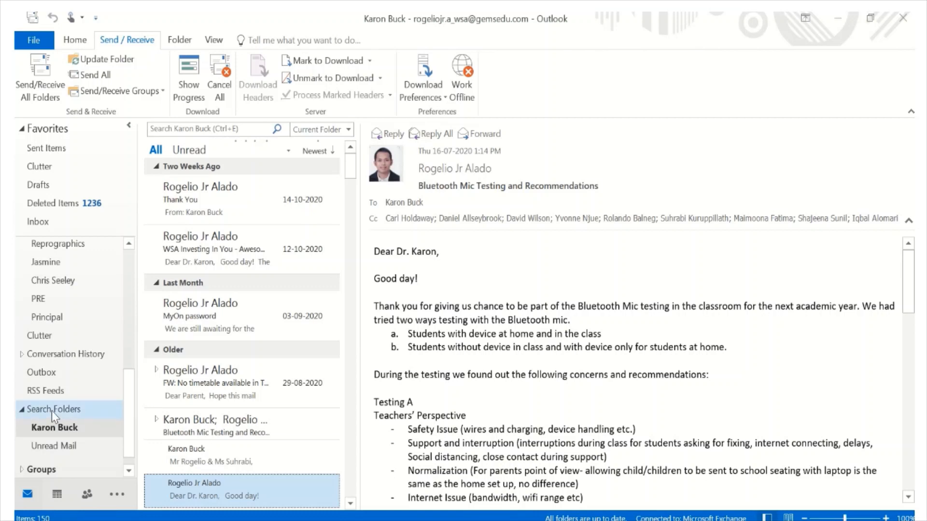
# Step: Permanently delete the search folder that collects the principal's mail
pyautogui.rightClick(52, 410)
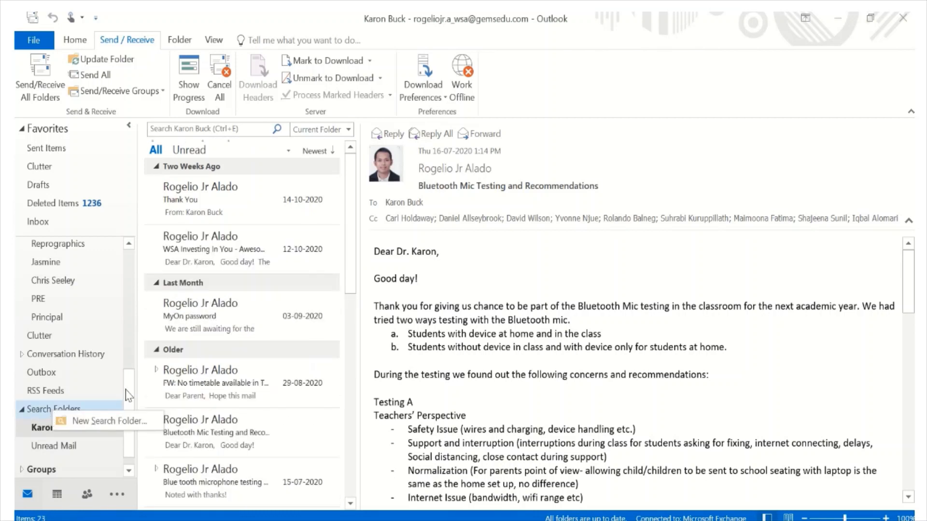
pyautogui.click(129, 395)
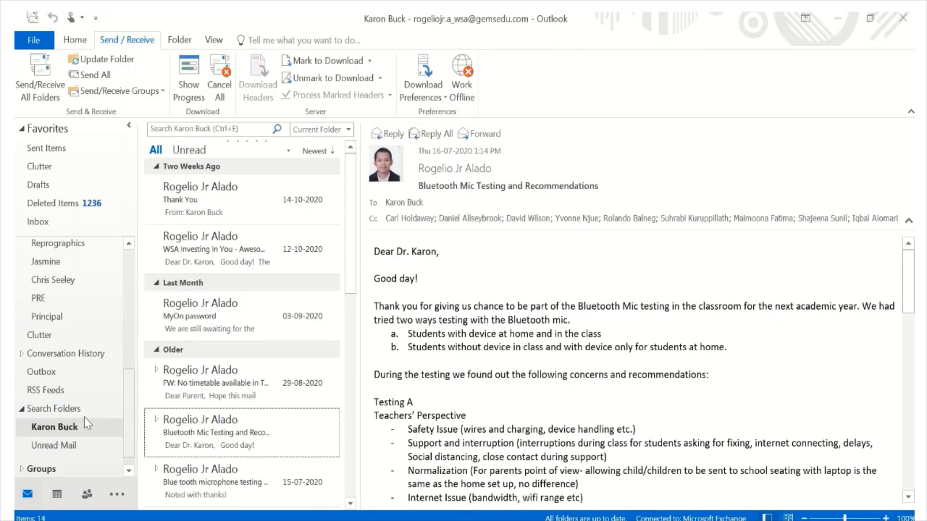
pyautogui.rightClick(50, 431)
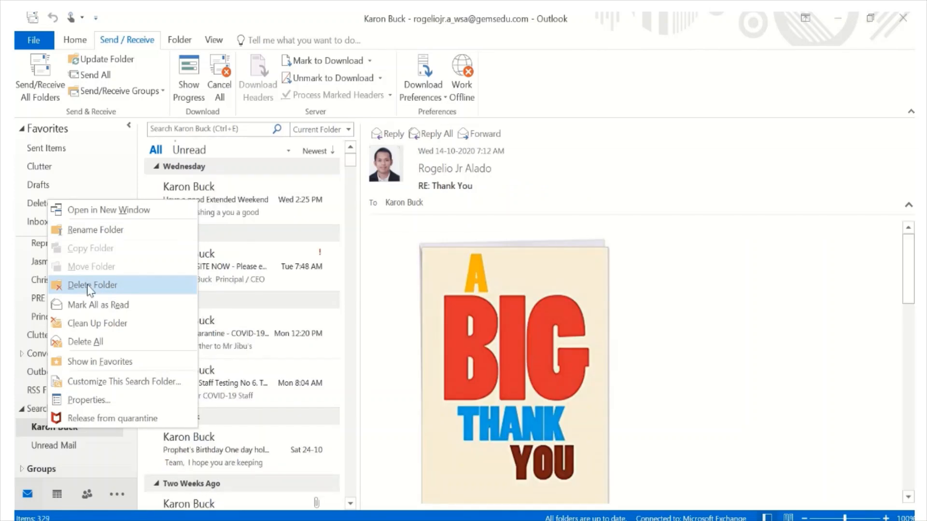
pyautogui.click(89, 290)
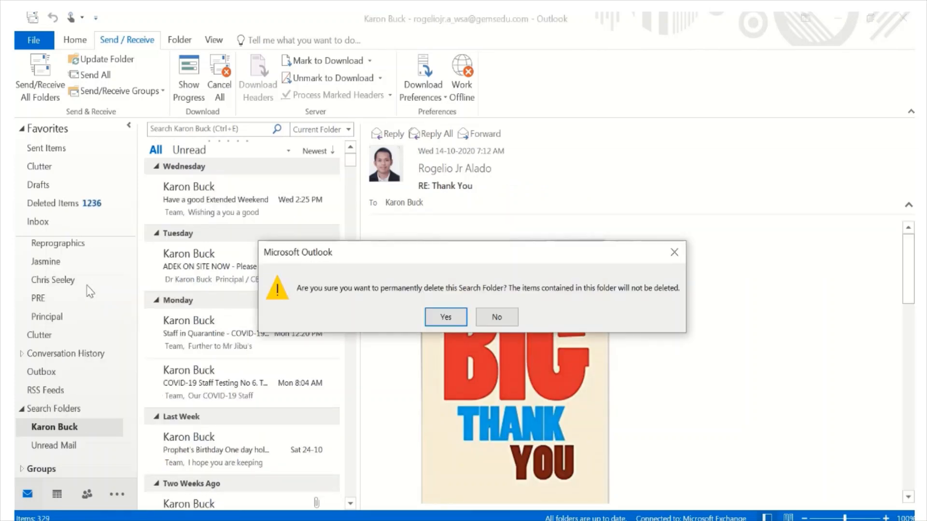
pyautogui.click(442, 314)
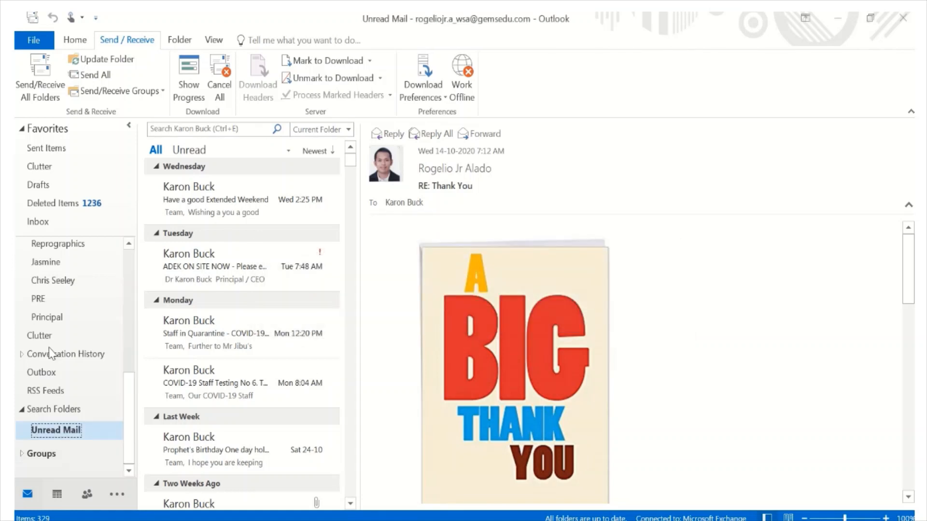
# Step: Rename the Unread Mail search folder with a colleague's first name
pyautogui.click(56, 429)
pyautogui.rightClick(58, 433)
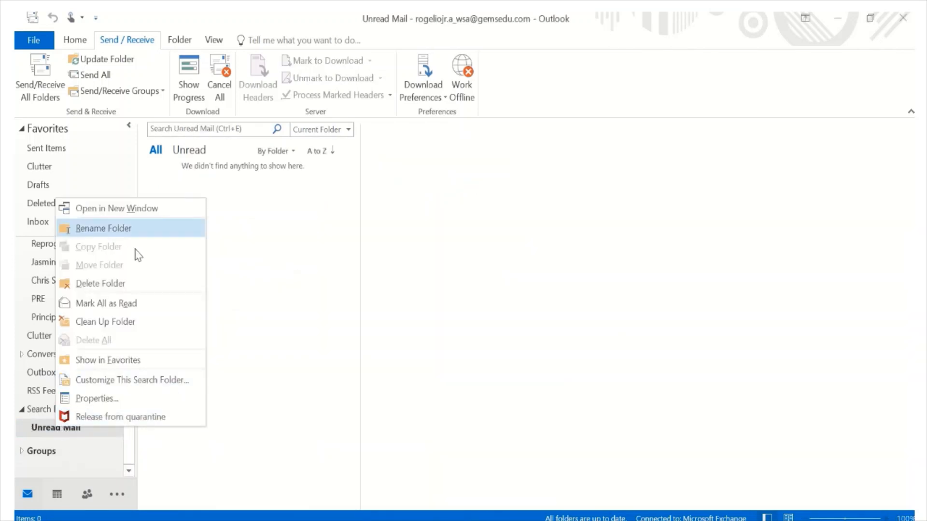
pyautogui.click(100, 229)
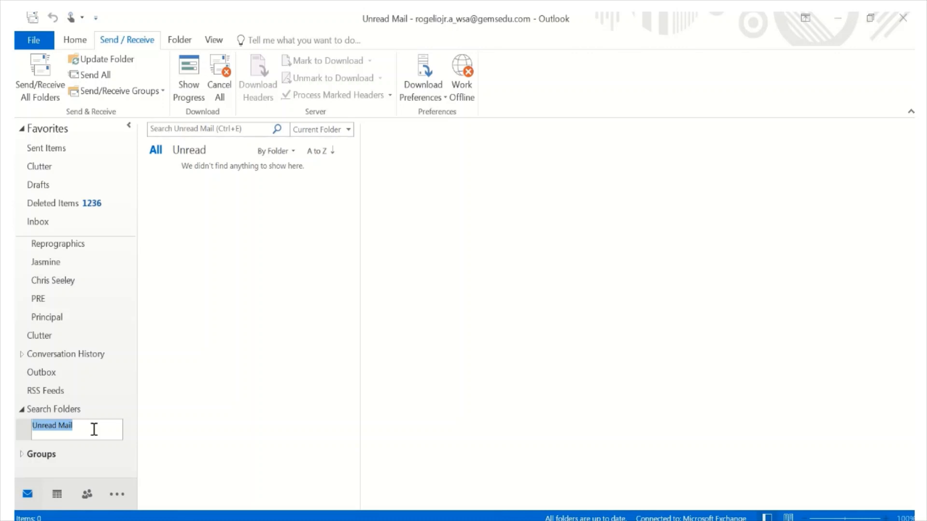
pyautogui.write('Suhr')
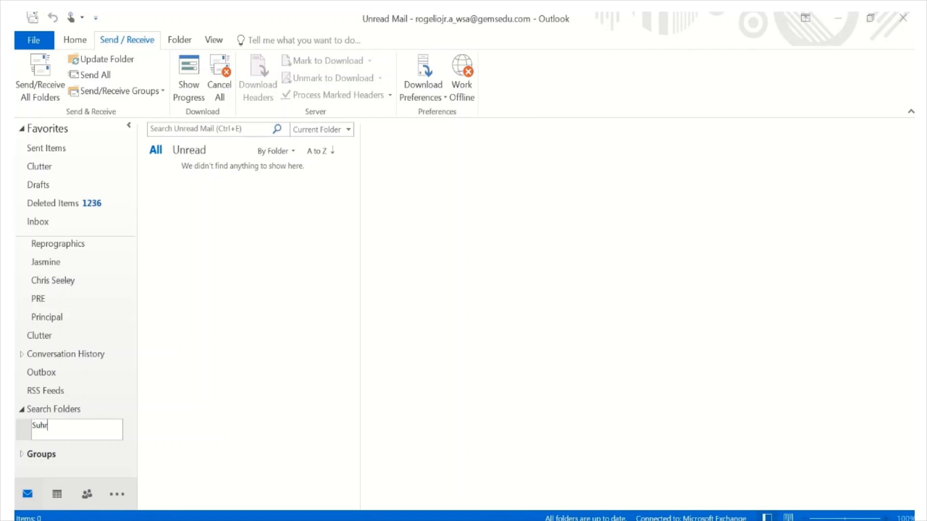
pyautogui.write('ar')
pyautogui.press('Return')
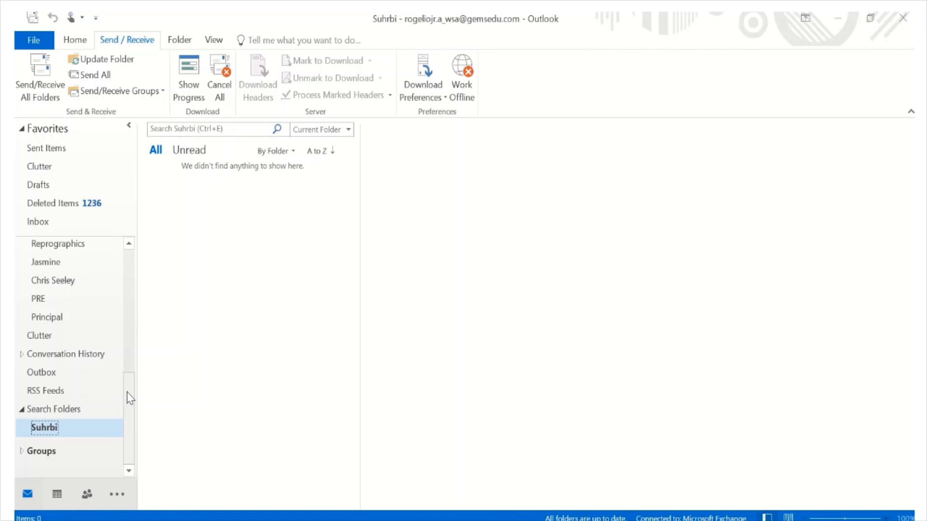
# Step: Permanently delete the search folder that carries the colleague's first name
pyautogui.rightClick(88, 435)
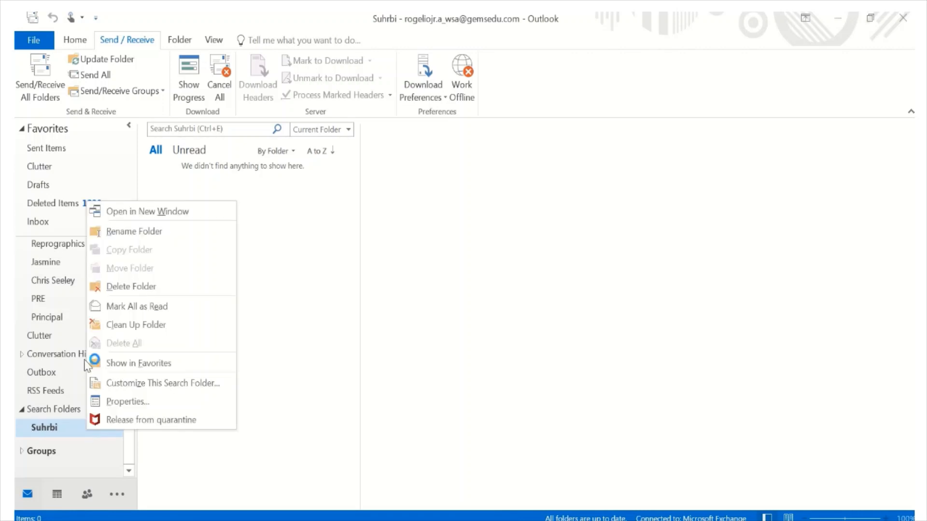
pyautogui.click(122, 289)
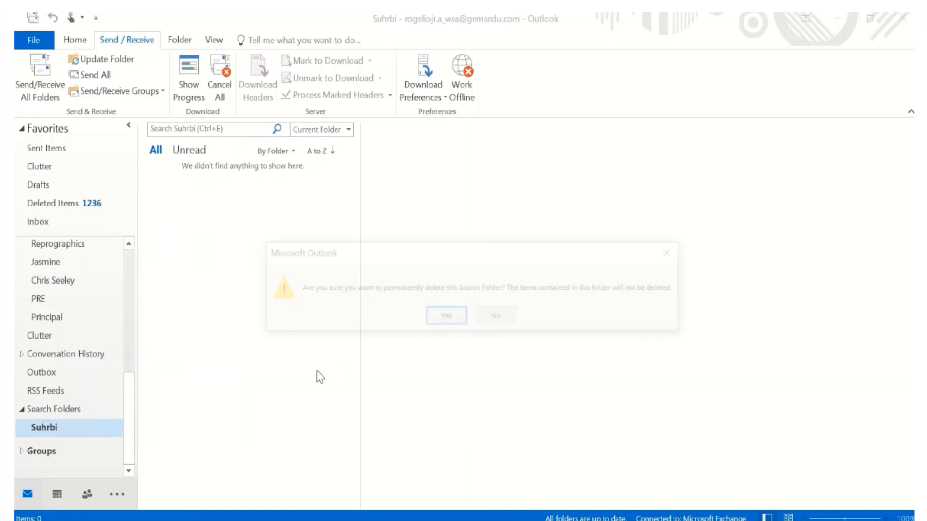
pyautogui.click(446, 317)
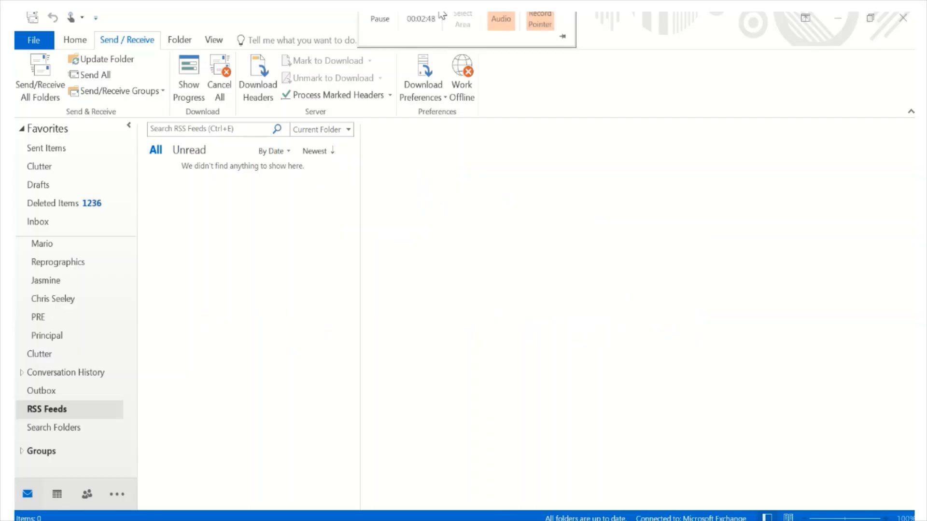
pyautogui.click(434, 30)
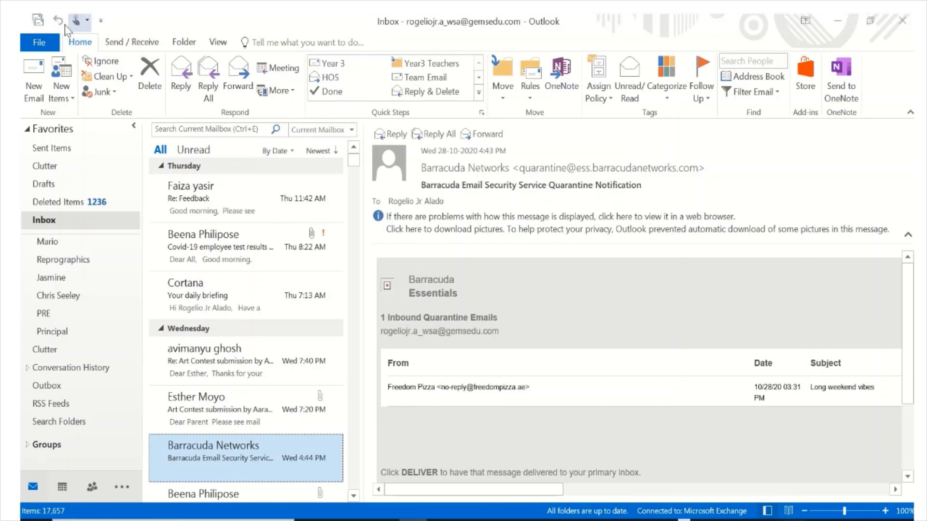
# Step: Add the Print command to the Quick Access Toolbar
pyautogui.click(100, 27)
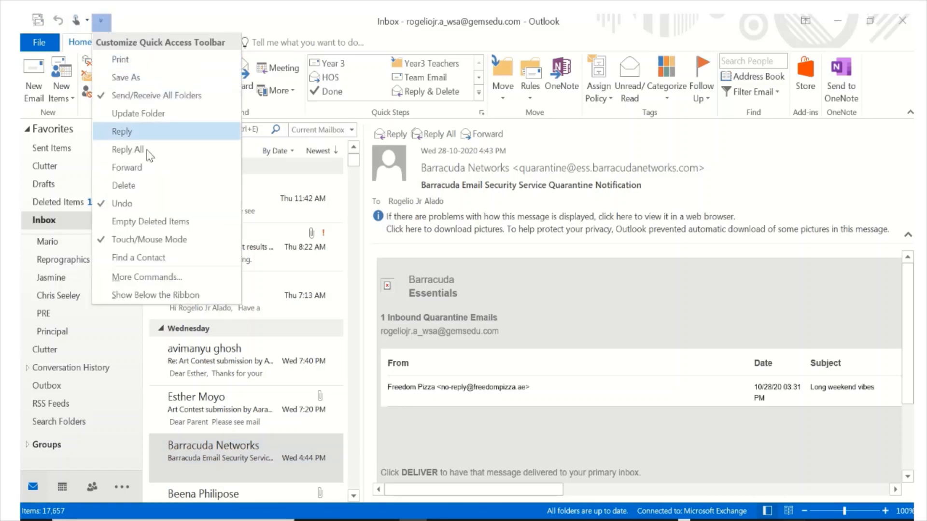
pyautogui.click(130, 62)
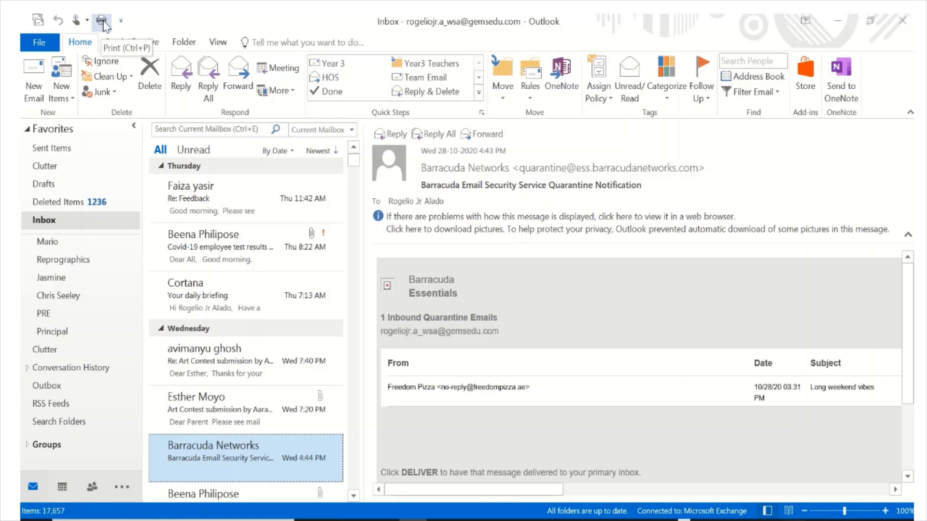
# Step: Open the full Quick Access Toolbar customization and add New Appointment from the popular commands
pyautogui.click(120, 23)
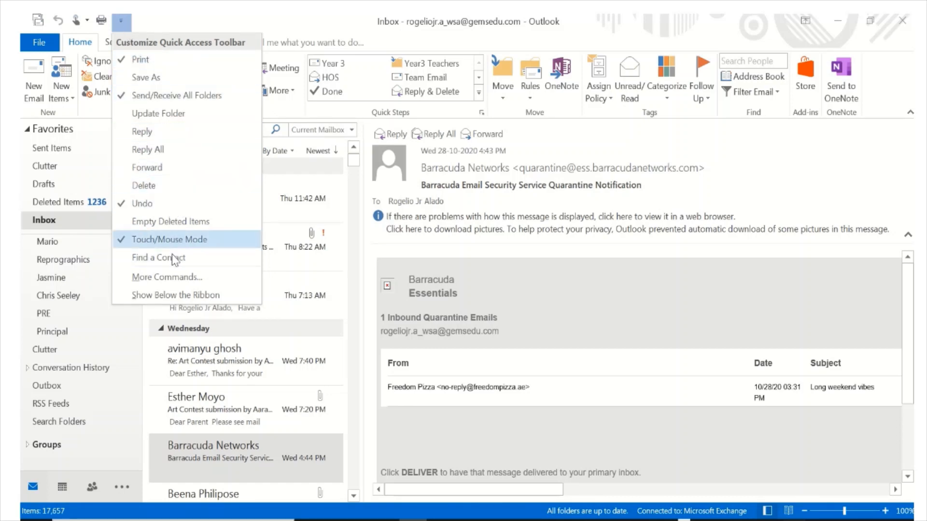
pyautogui.click(171, 278)
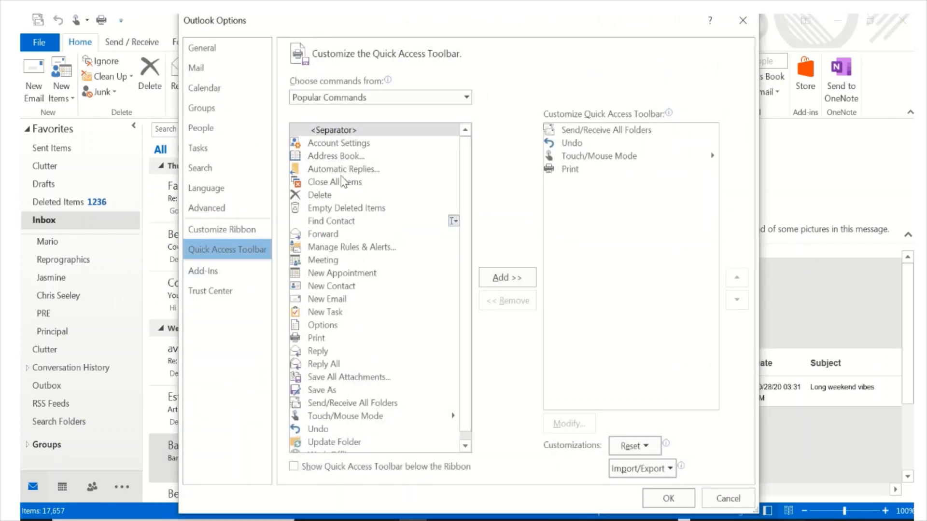
pyautogui.scroll(-1, 360, 329)
pyautogui.scroll(1, 357, 335)
pyautogui.click(328, 273)
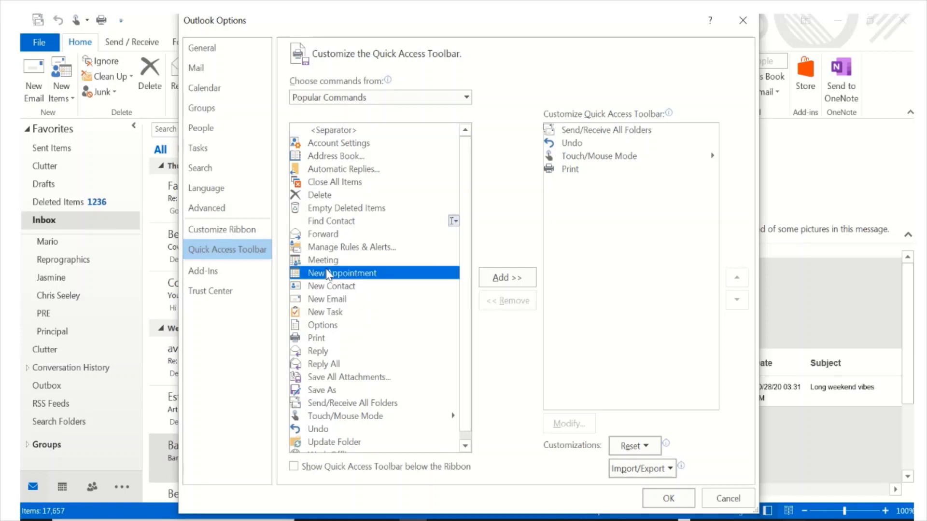
pyautogui.click(507, 280)
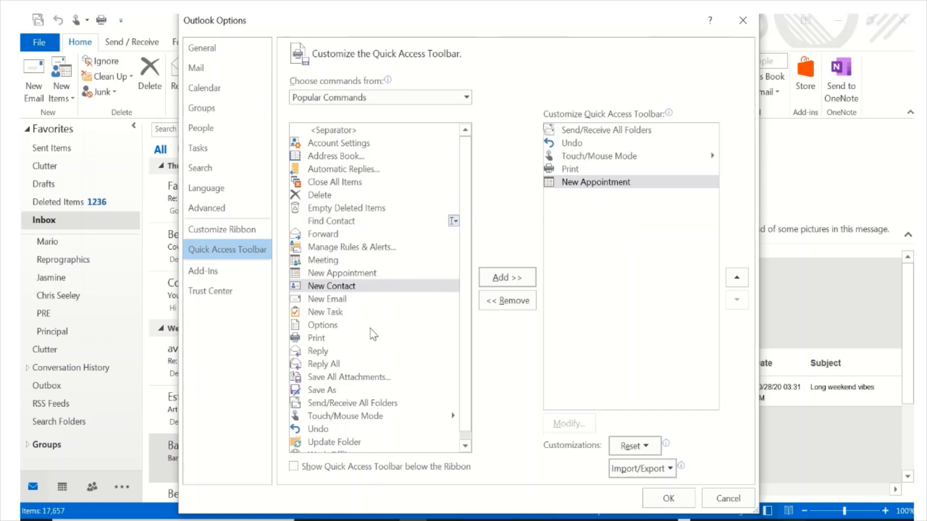
# Step: Add New Email to the Quick Access Toolbar as well and apply the customization
pyautogui.scroll(-1, 366, 350)
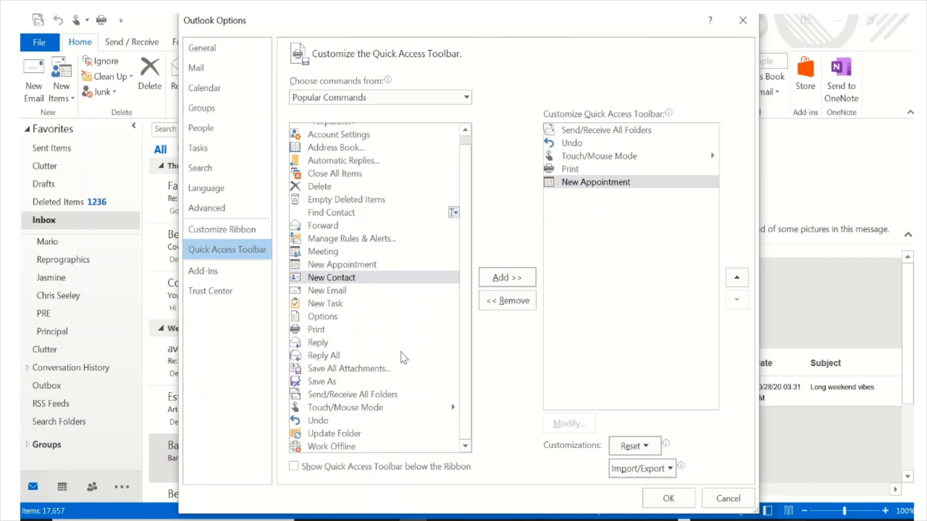
pyautogui.click(319, 291)
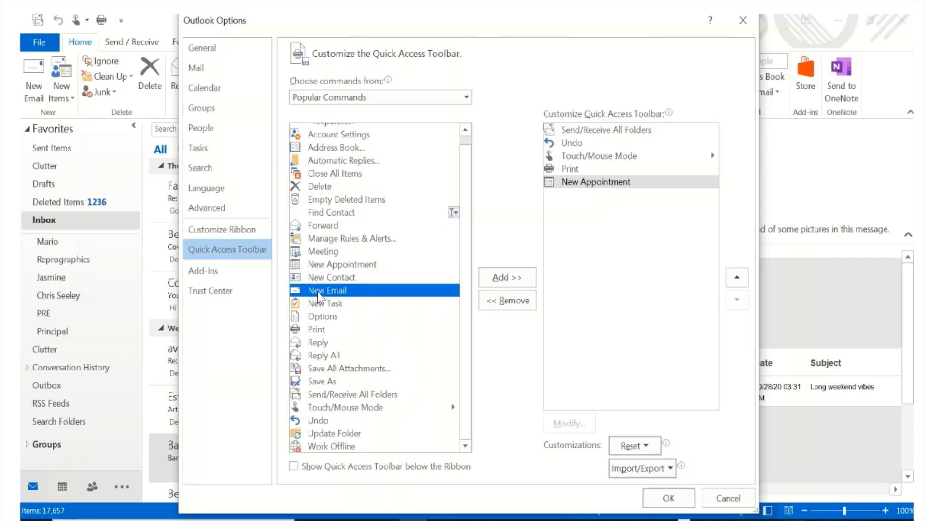
pyautogui.click(507, 278)
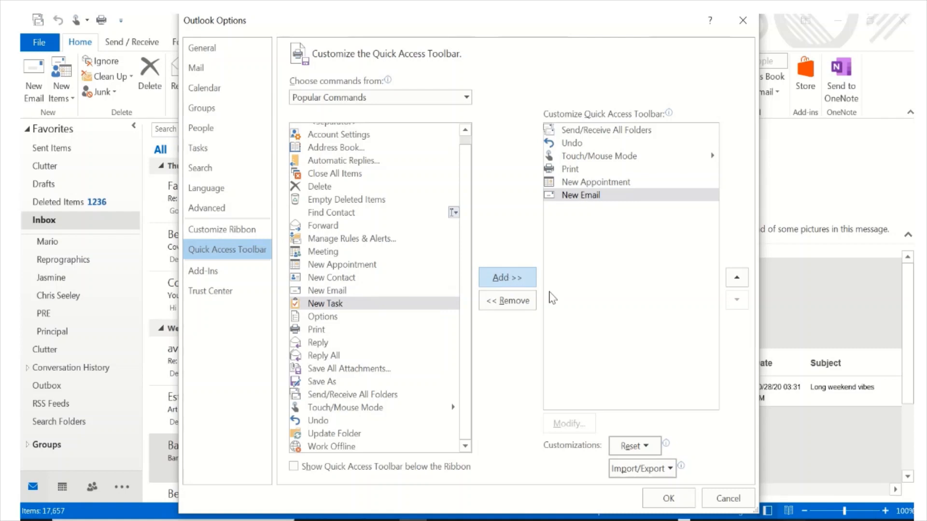
pyautogui.click(668, 499)
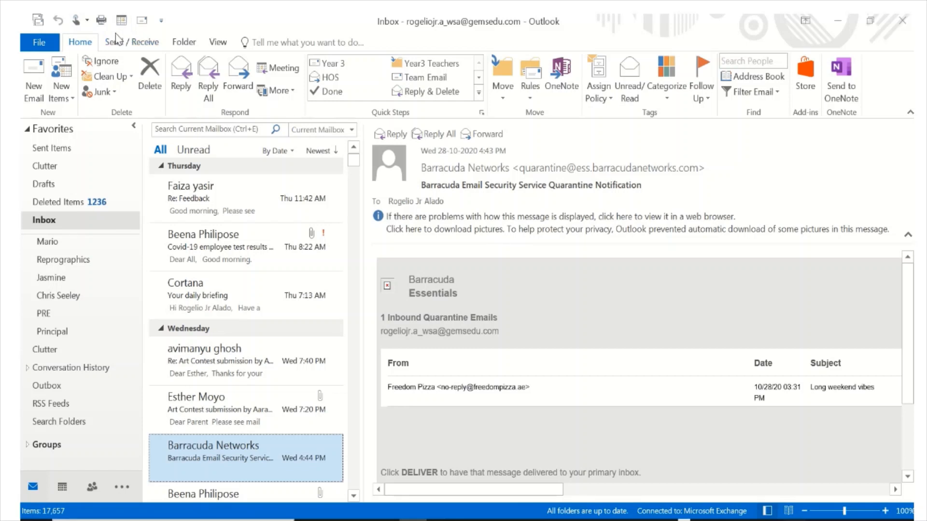
# Step: Try out the added New Email shortcut by opening a blank message, and close it without sending
pyautogui.click(141, 21)
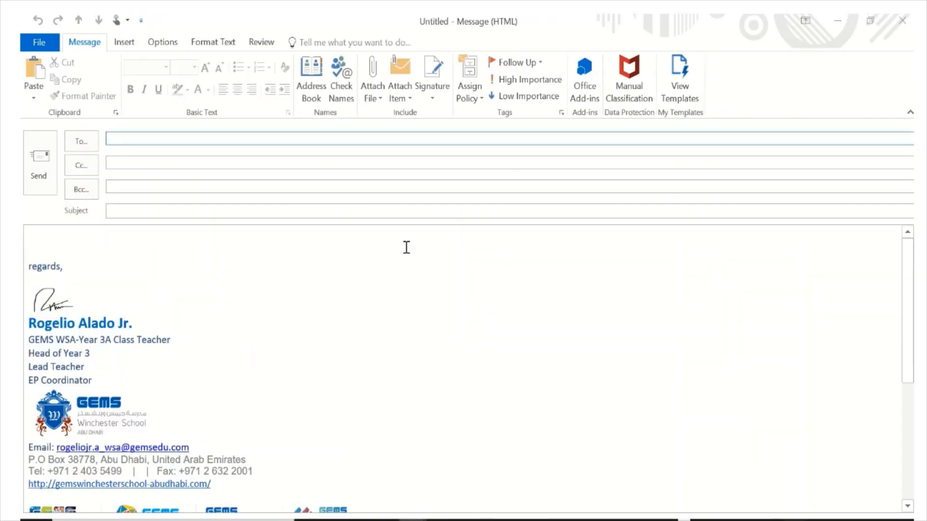
pyautogui.click(902, 21)
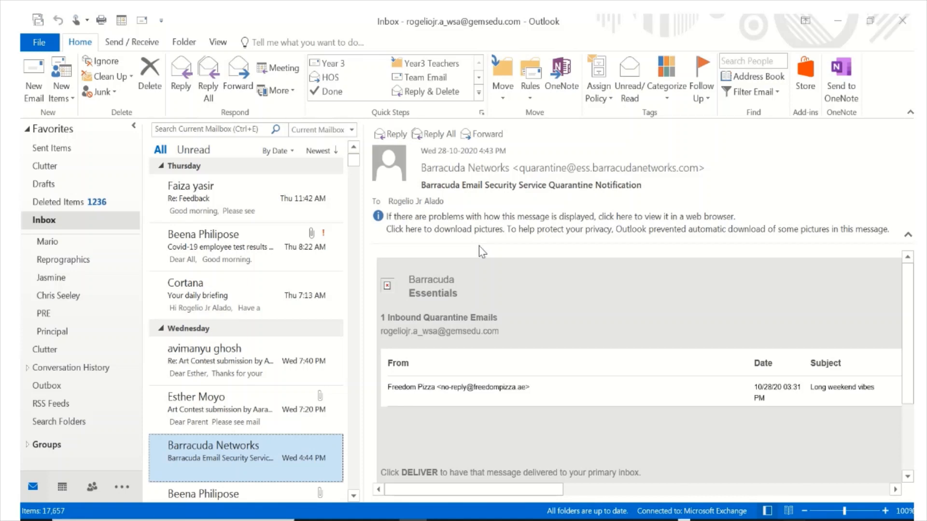
pyautogui.moveTo(537, 22)
pyautogui.click(436, 38)
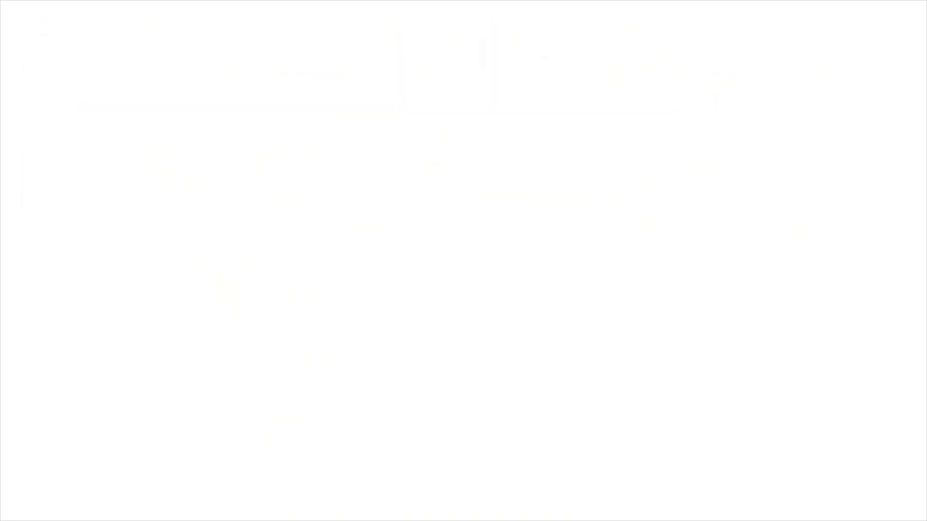